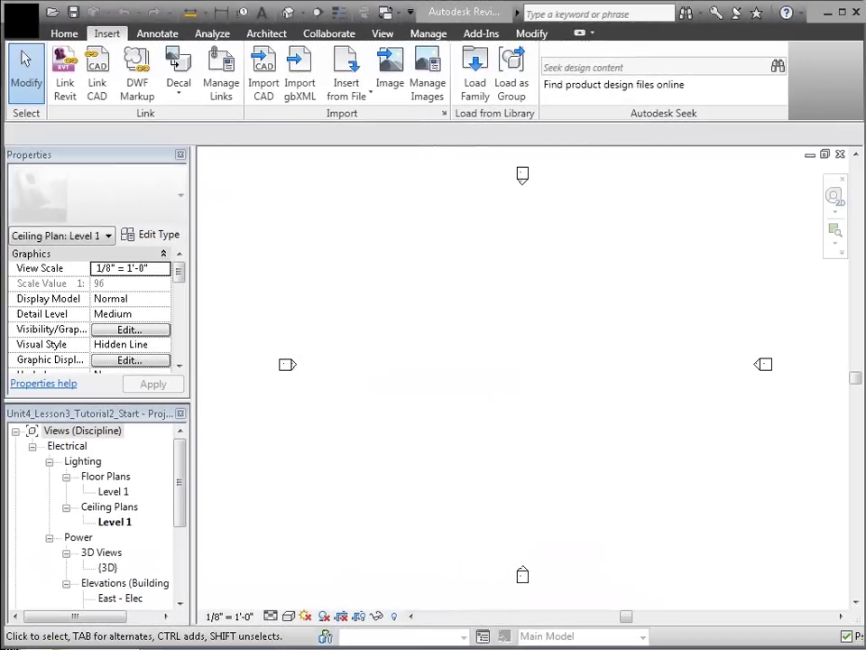
- Link 'Architectural Models (with Lighting)' into the project using Auto - Origin to Origin positioning
{"action": "left_click", "coordinate": [73, 63]}
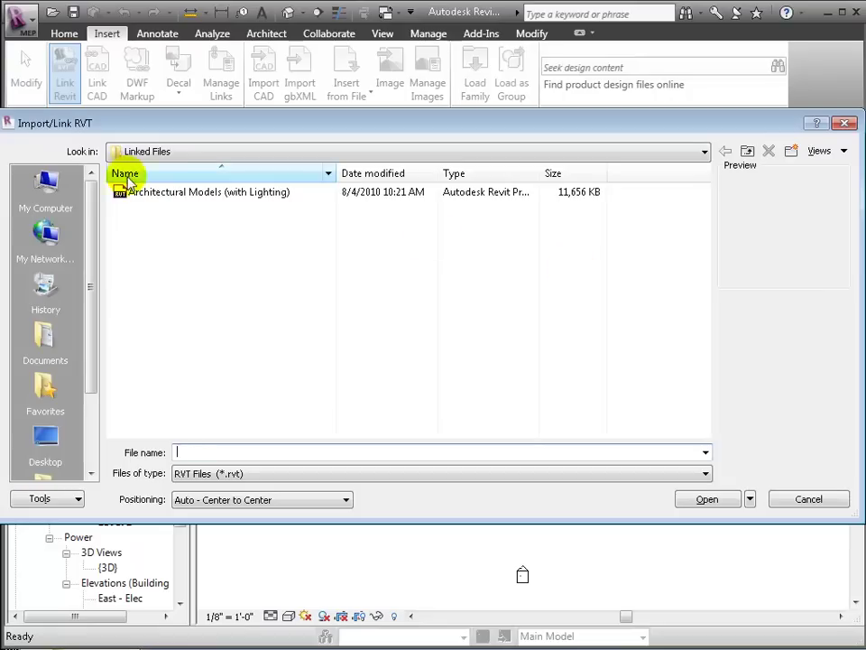
{"action": "left_click", "coordinate": [182, 195]}
{"action": "left_click", "coordinate": [320, 498]}
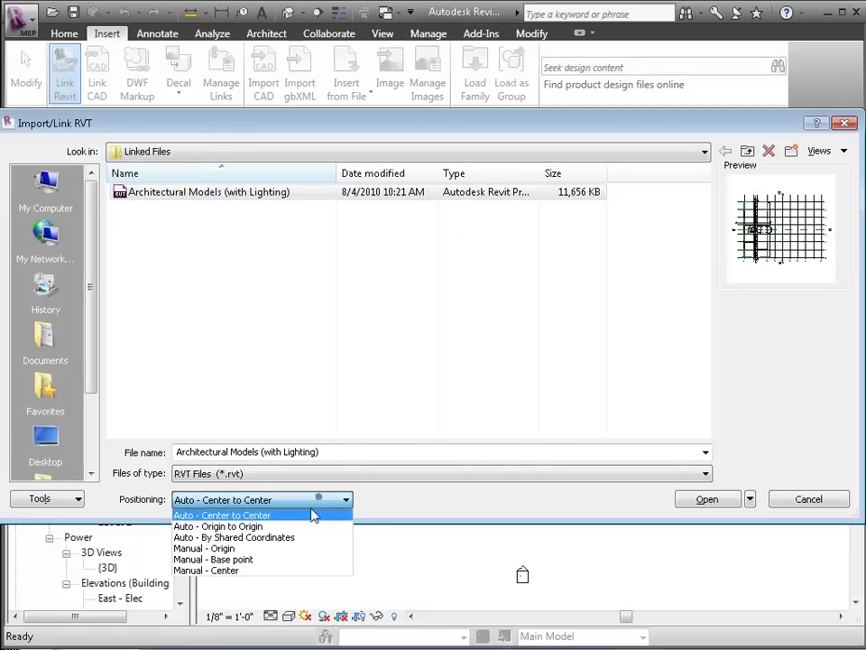
{"action": "left_click", "coordinate": [306, 526]}
{"action": "left_click", "coordinate": [677, 505]}
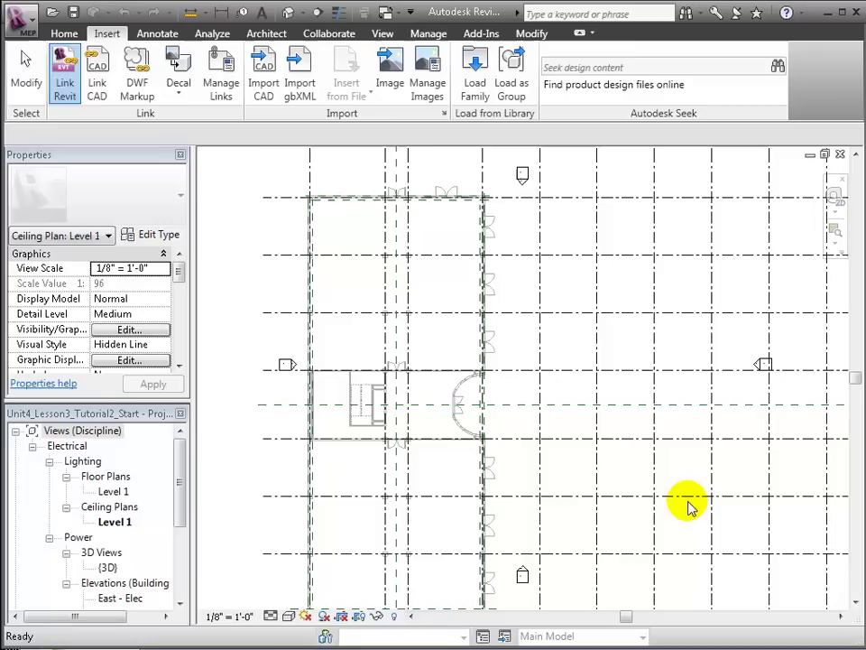
{"action": "left_click", "coordinate": [183, 517]}
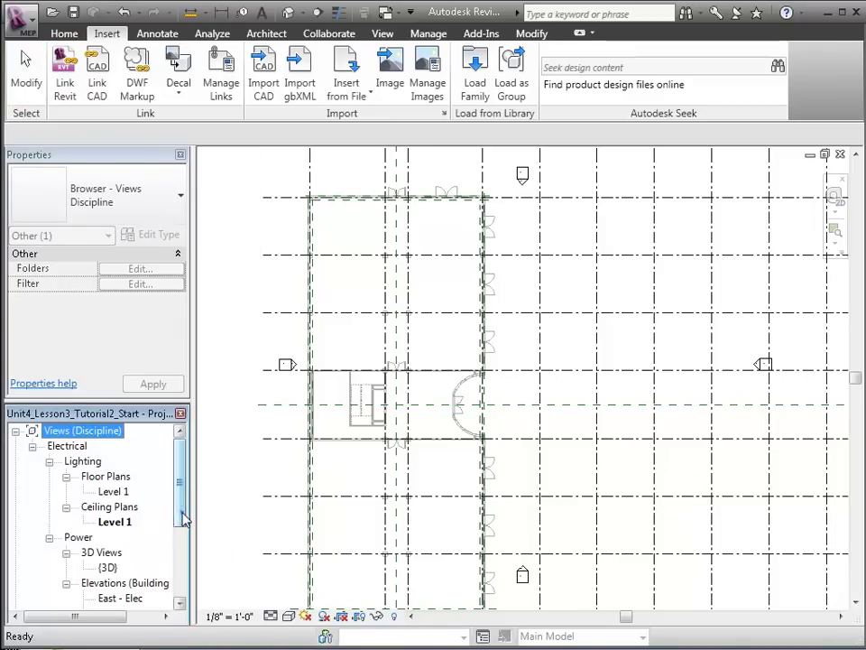
- Open the East - Elec elevation and pin the linked architectural model in place
{"action": "scroll", "coordinate": [179, 509], "scroll_direction": "down", "scroll_amount": 2}
{"action": "double_click", "coordinate": [123, 538]}
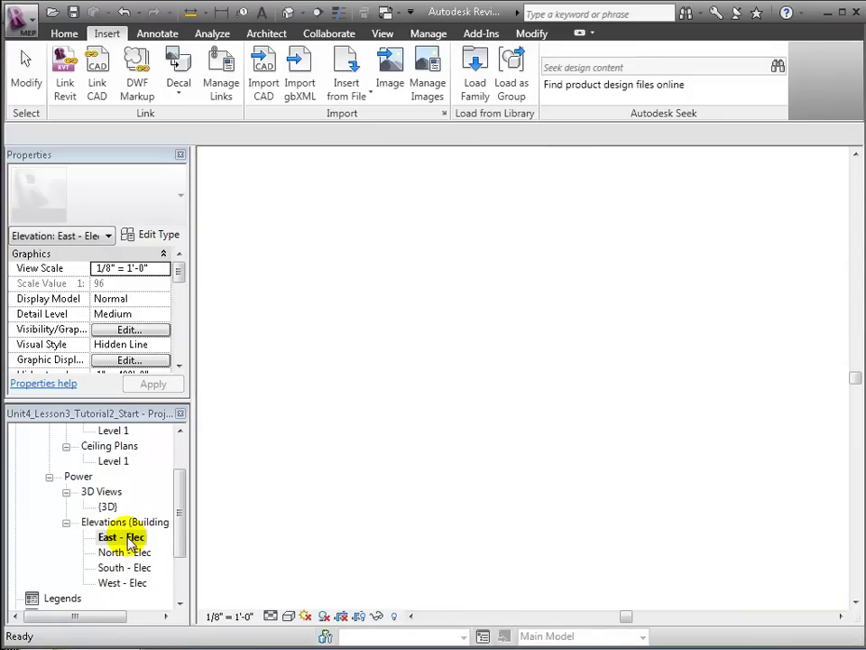
{"action": "left_click", "coordinate": [357, 408]}
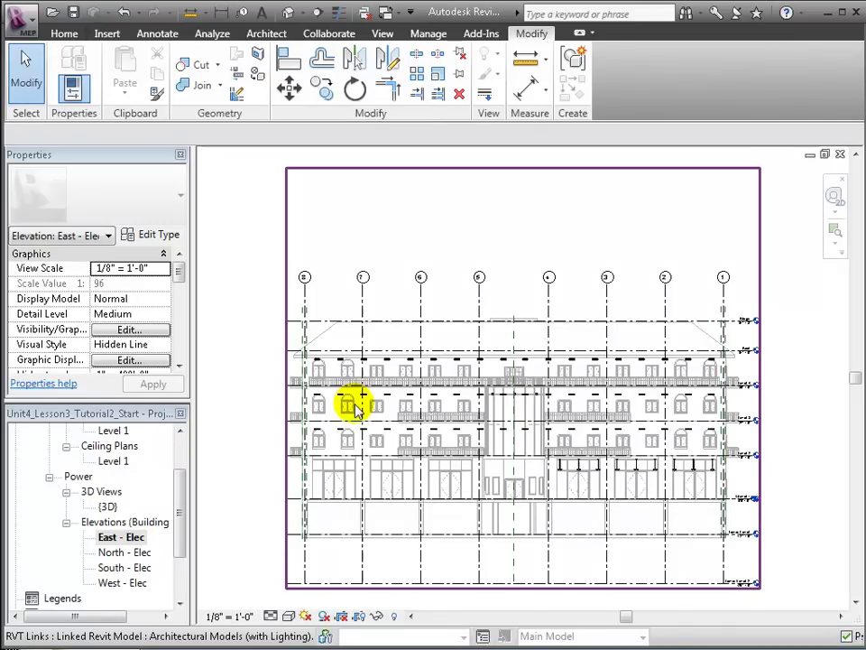
{"action": "left_click", "coordinate": [460, 80]}
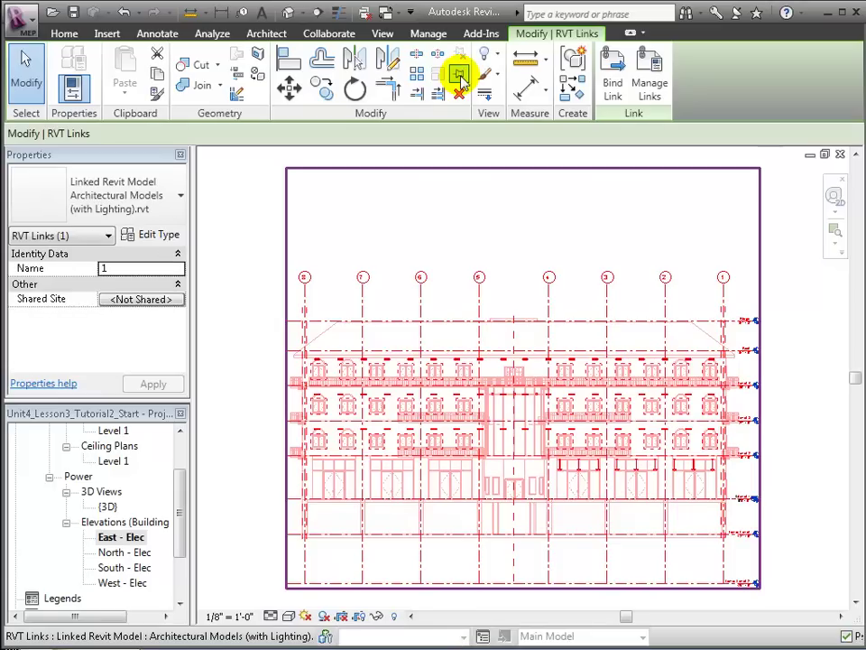
{"action": "left_click", "coordinate": [238, 328]}
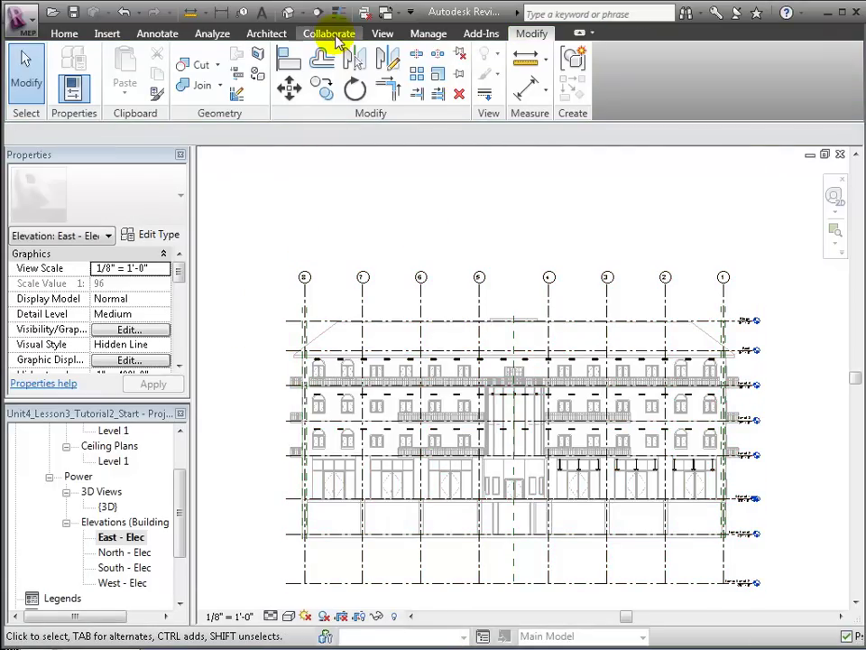
- Start Copy/Monitor using the linked architectural model
{"action": "left_click", "coordinate": [336, 36]}
{"action": "left_click", "coordinate": [561, 83]}
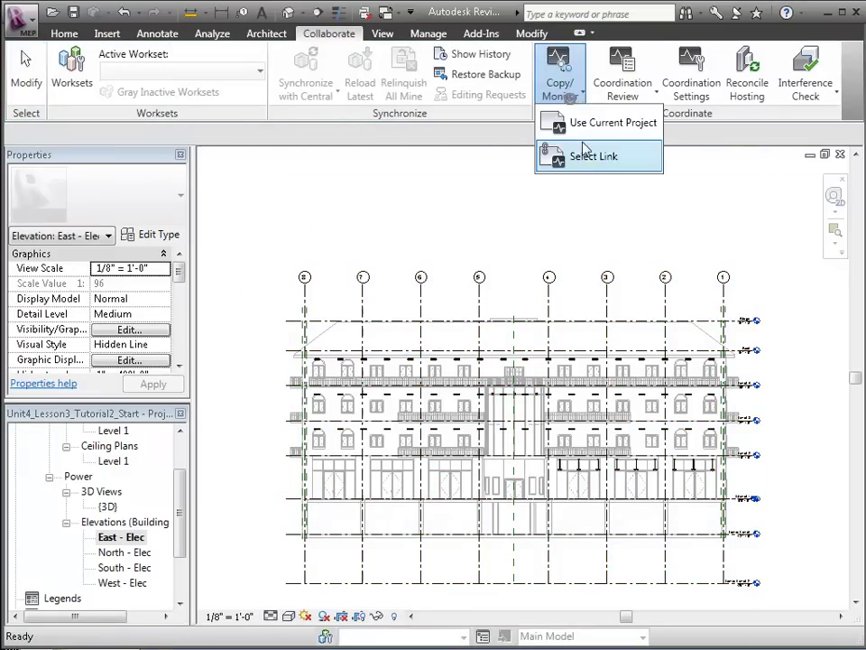
{"action": "left_click", "coordinate": [583, 149]}
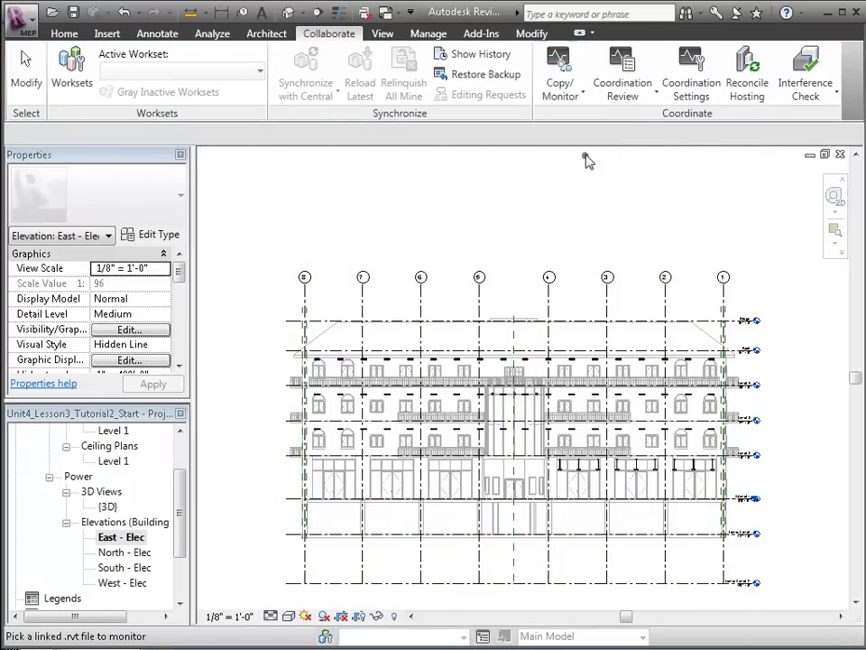
{"action": "left_click", "coordinate": [679, 327]}
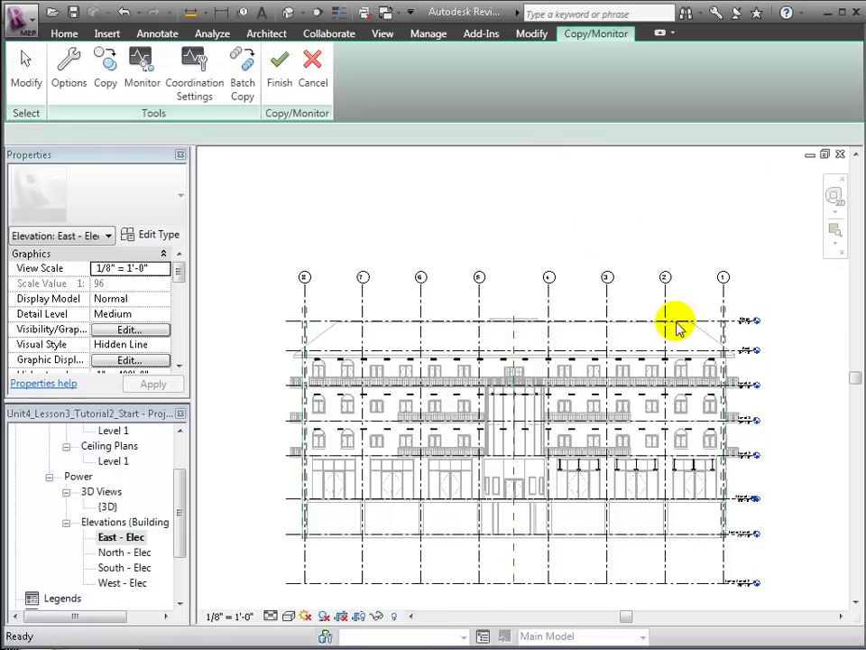
- Window-select the elevation with Multiple on, filter to Grids and Levels, and copy them
{"action": "left_click", "coordinate": [104, 63]}
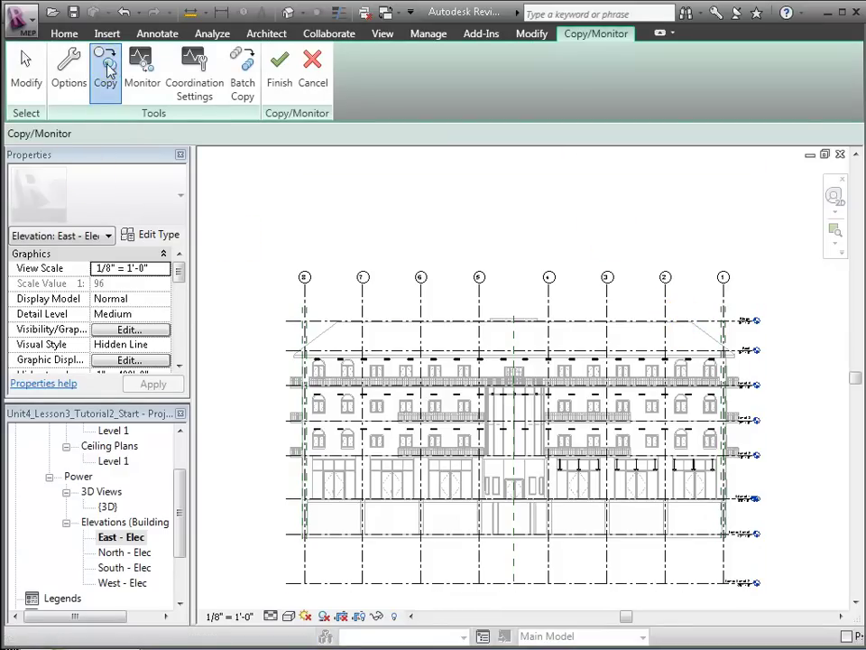
{"action": "left_click", "coordinate": [103, 133]}
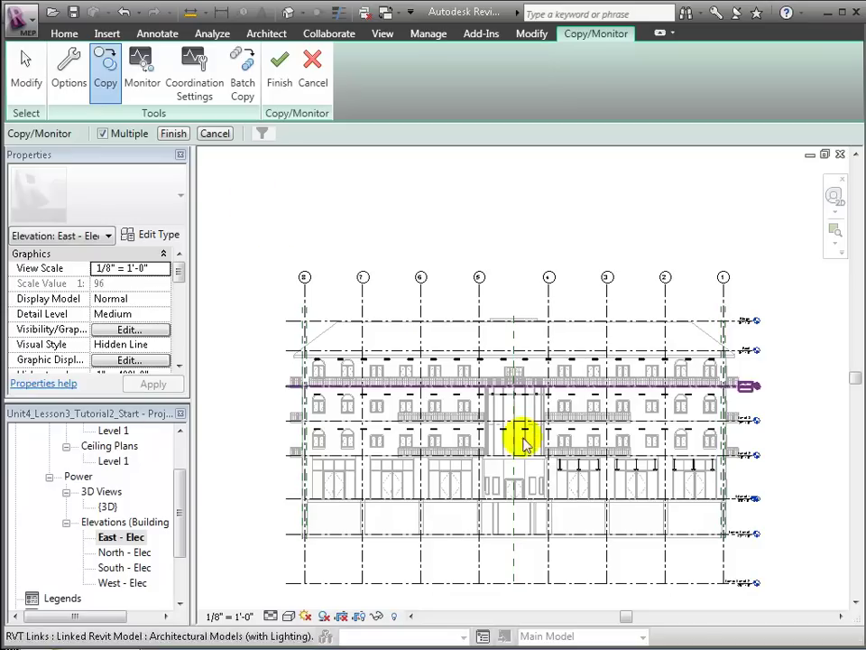
{"action": "left_click_drag", "start_coordinate": [784, 599], "coordinate": [277, 240]}
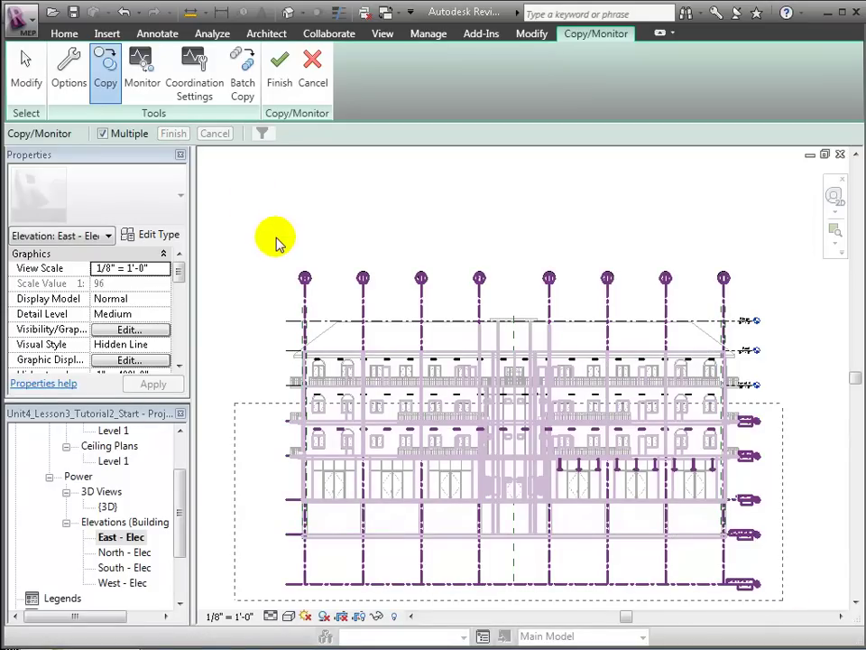
{"action": "left_click_drag", "start_coordinate": [277, 240], "coordinate": [277, 240]}
{"action": "left_click", "coordinate": [261, 132]}
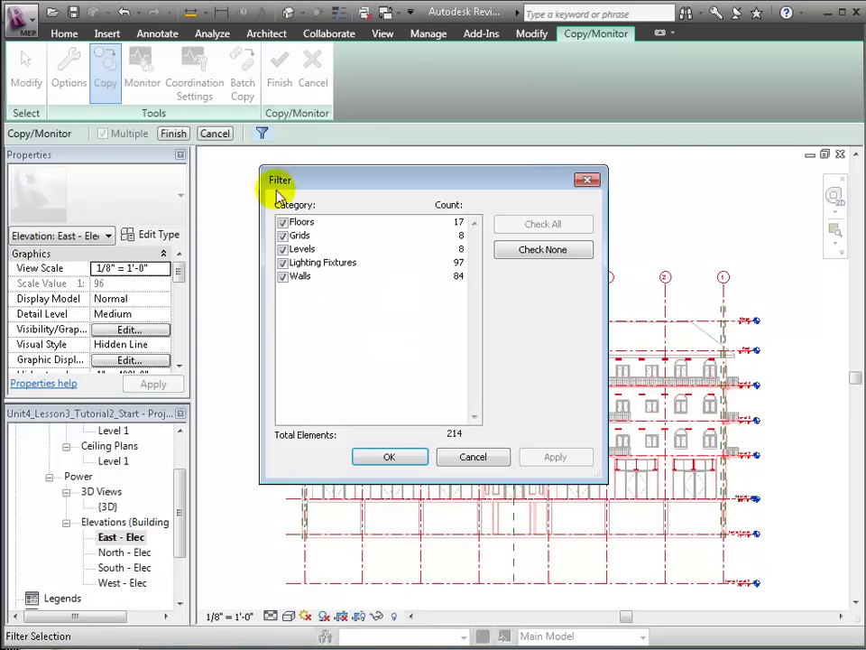
{"action": "left_click", "coordinate": [551, 250]}
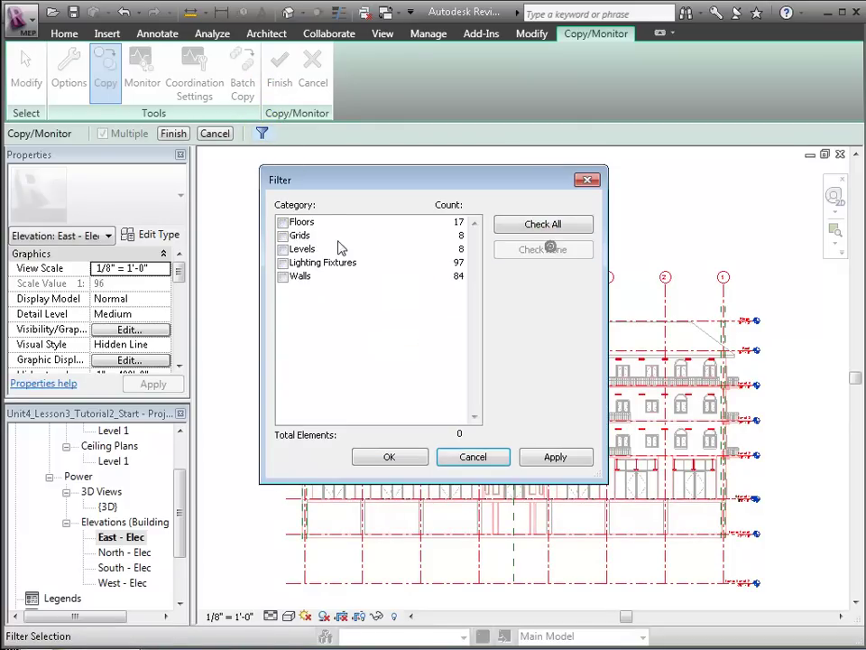
{"action": "left_click", "coordinate": [282, 235]}
{"action": "left_click", "coordinate": [283, 248]}
{"action": "left_click", "coordinate": [552, 455]}
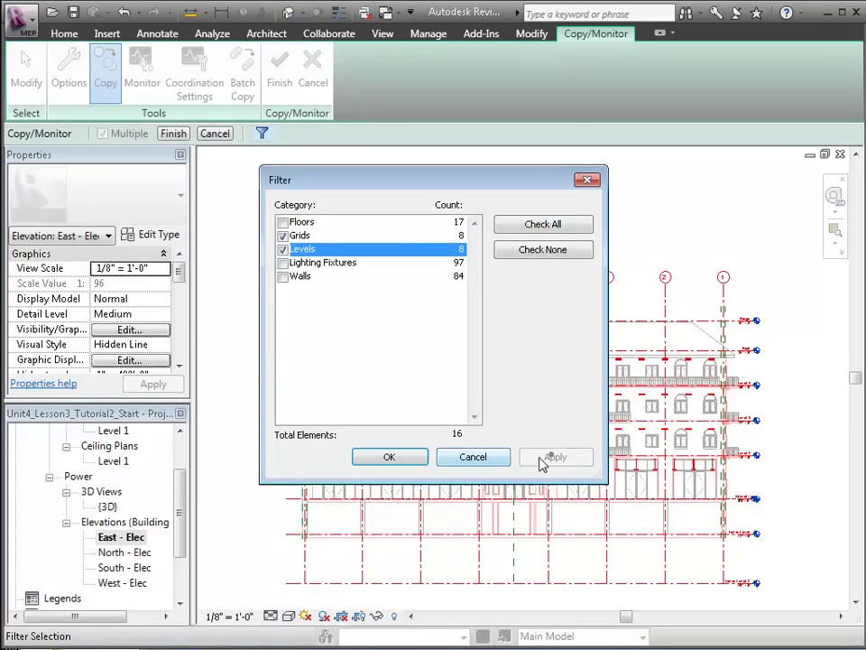
{"action": "left_click", "coordinate": [389, 459]}
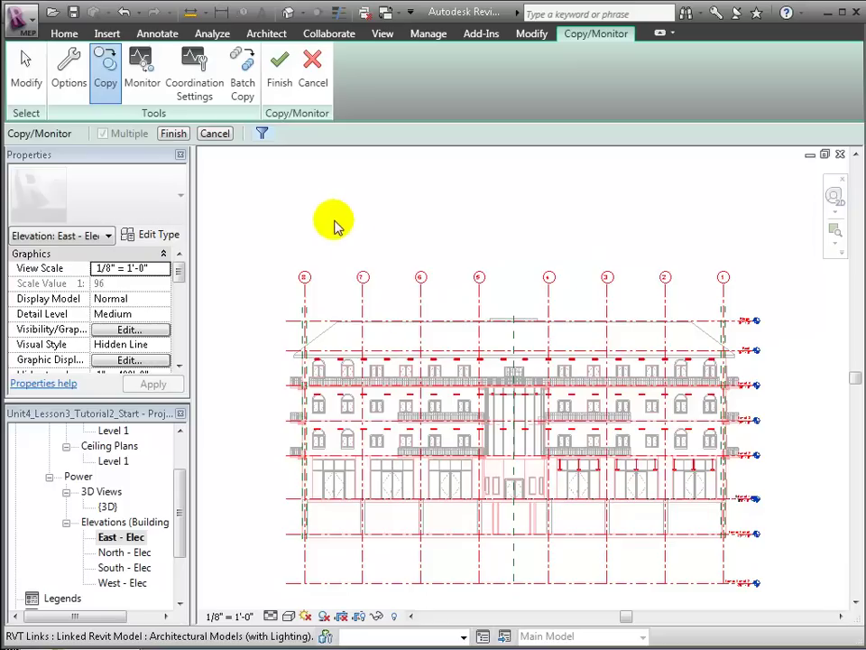
{"action": "left_click", "coordinate": [173, 136]}
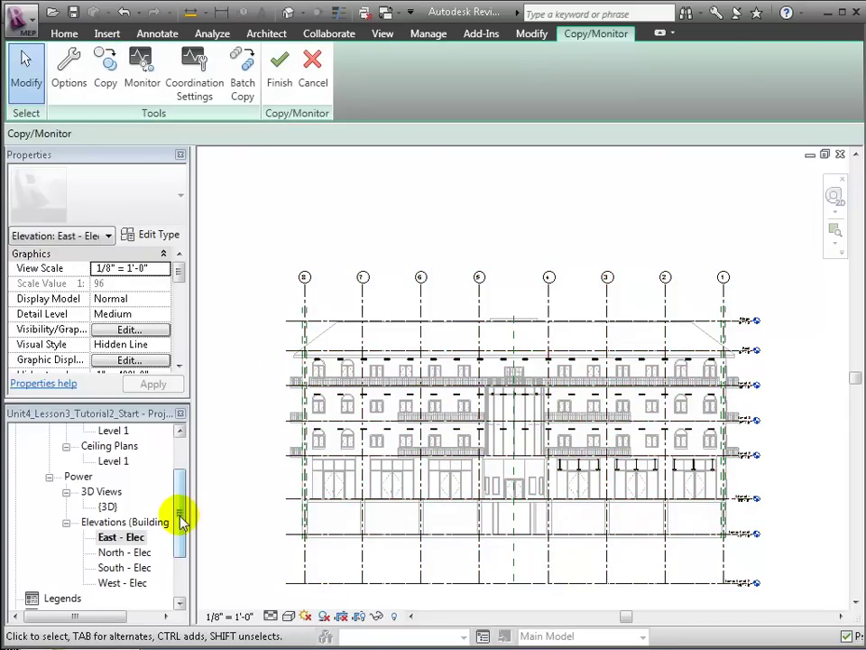
- In South - Elec, copy the link's 11 grids into the project, filtered to Grids only
{"action": "left_click", "coordinate": [140, 566]}
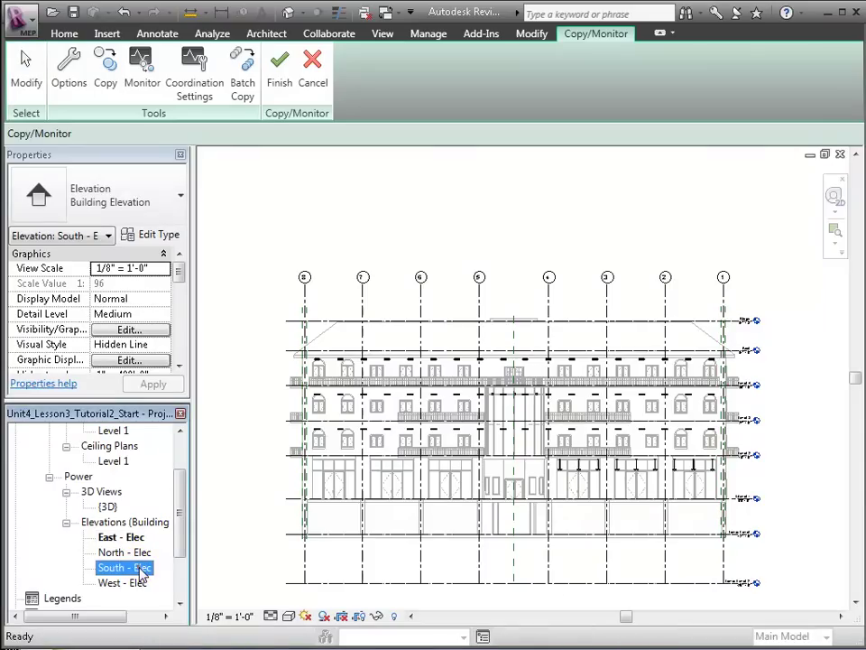
{"action": "double_click", "coordinate": [140, 568]}
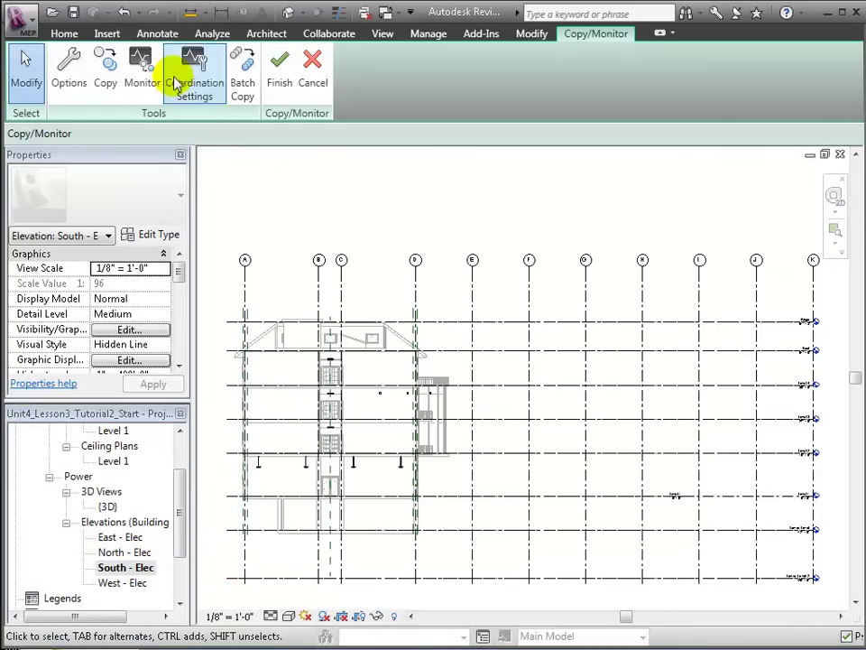
{"action": "left_click", "coordinate": [102, 72]}
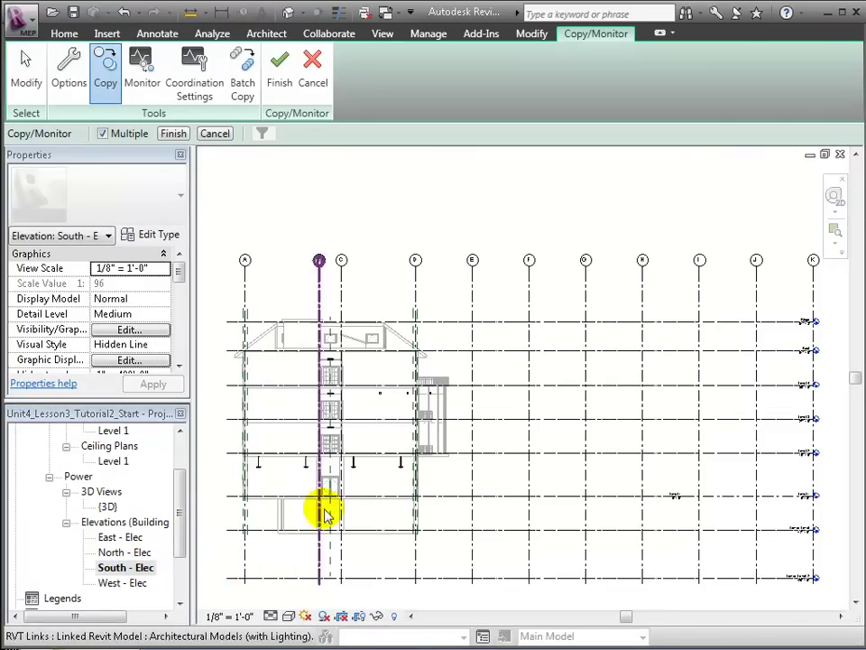
{"action": "left_click_drag", "start_coordinate": [832, 594], "coordinate": [232, 242]}
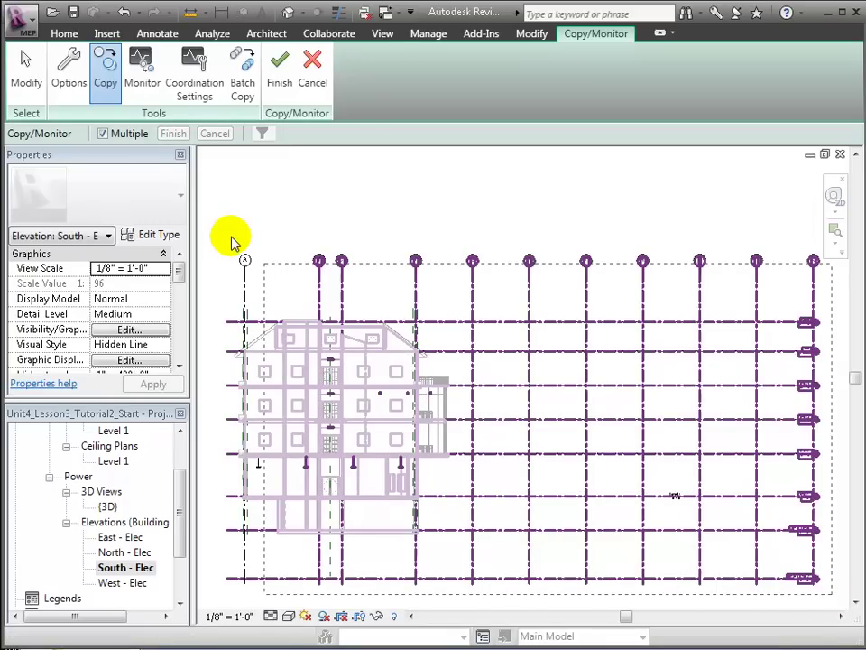
{"action": "left_click", "coordinate": [261, 134]}
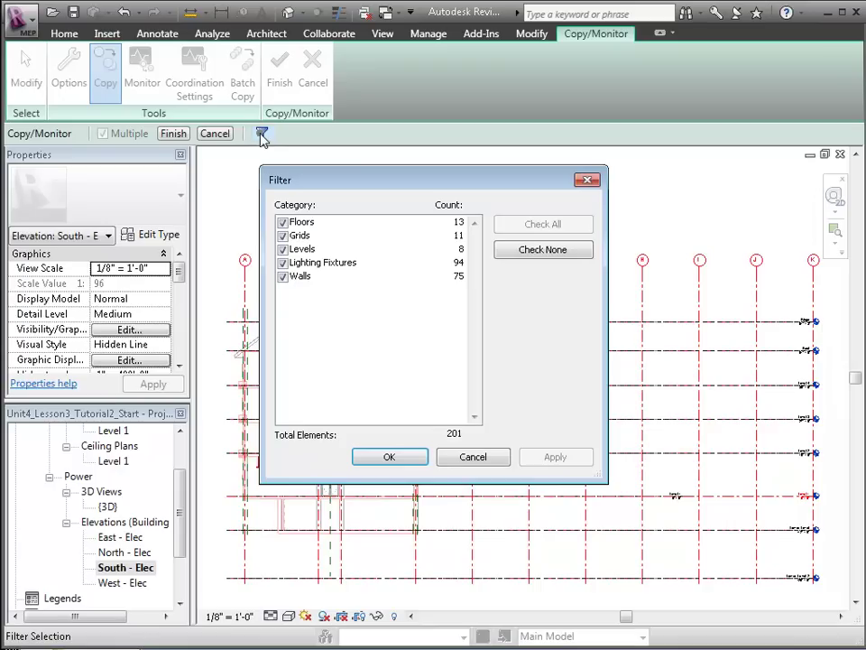
{"action": "left_click", "coordinate": [541, 250]}
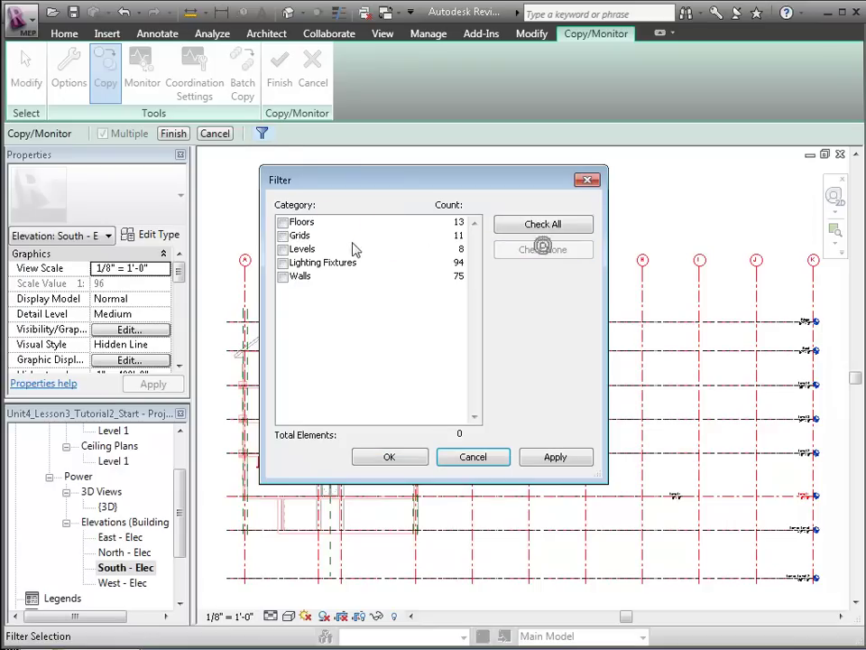
{"action": "left_click", "coordinate": [282, 236]}
{"action": "left_click", "coordinate": [538, 460]}
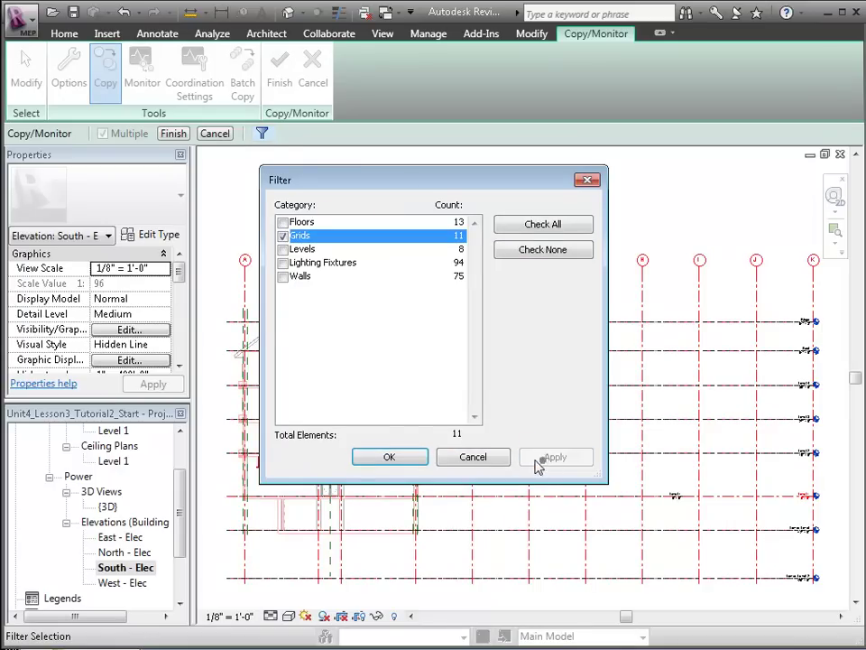
{"action": "left_click", "coordinate": [368, 457]}
{"action": "left_click", "coordinate": [173, 134]}
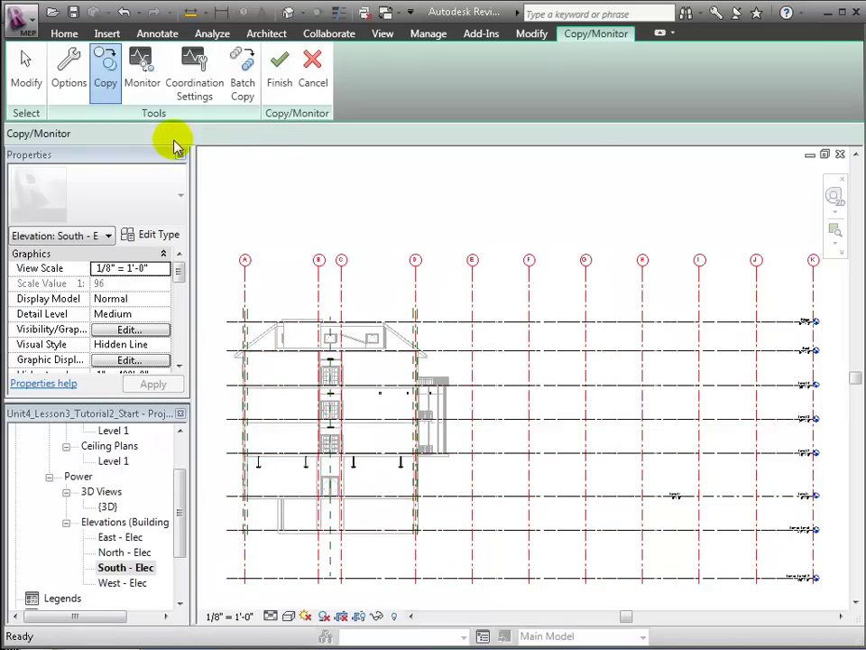
- End the current copy/monitor session and restart Copy/Monitor on the linked architecture model
{"action": "left_click", "coordinate": [280, 72]}
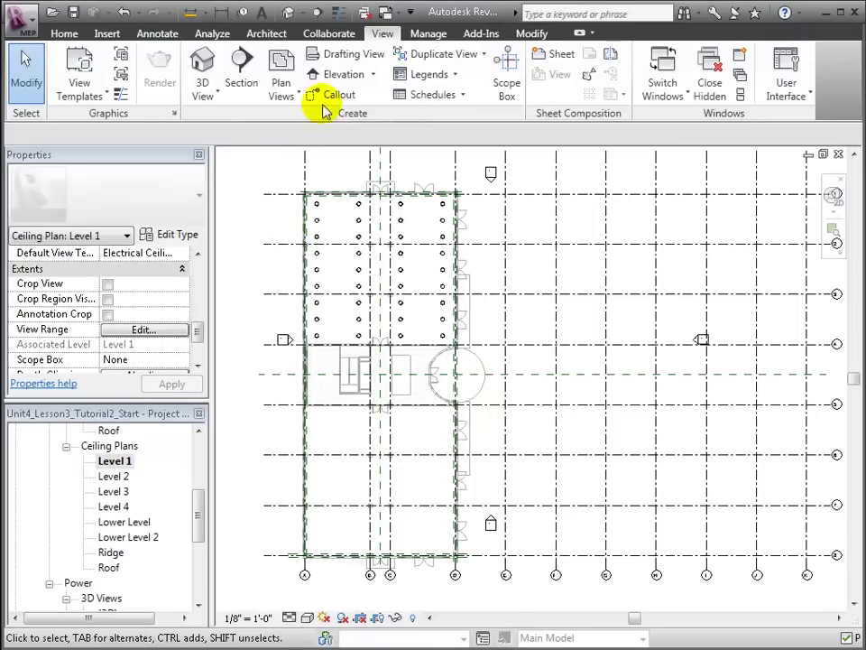
{"action": "left_click", "coordinate": [328, 37]}
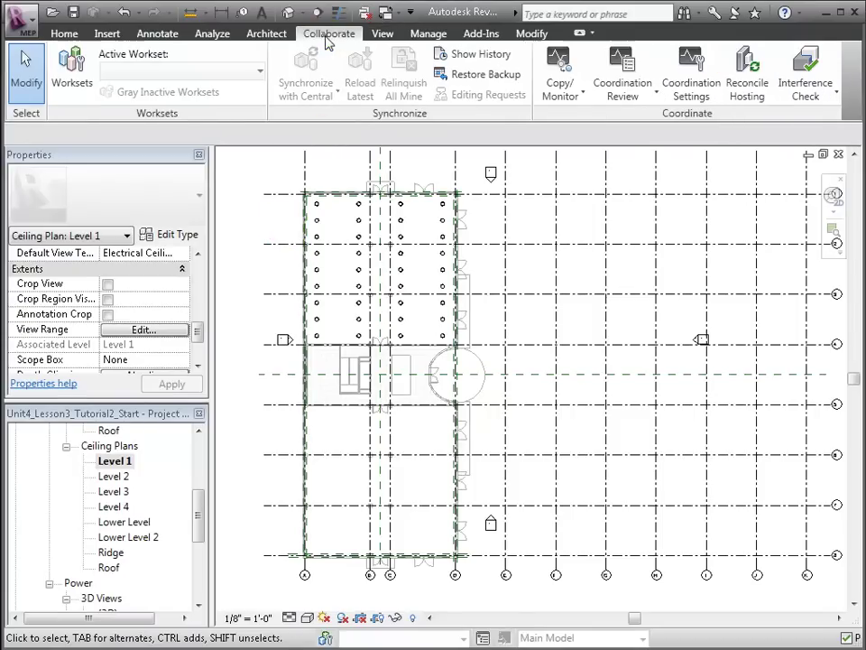
{"action": "left_click", "coordinate": [557, 79]}
{"action": "left_click", "coordinate": [559, 156]}
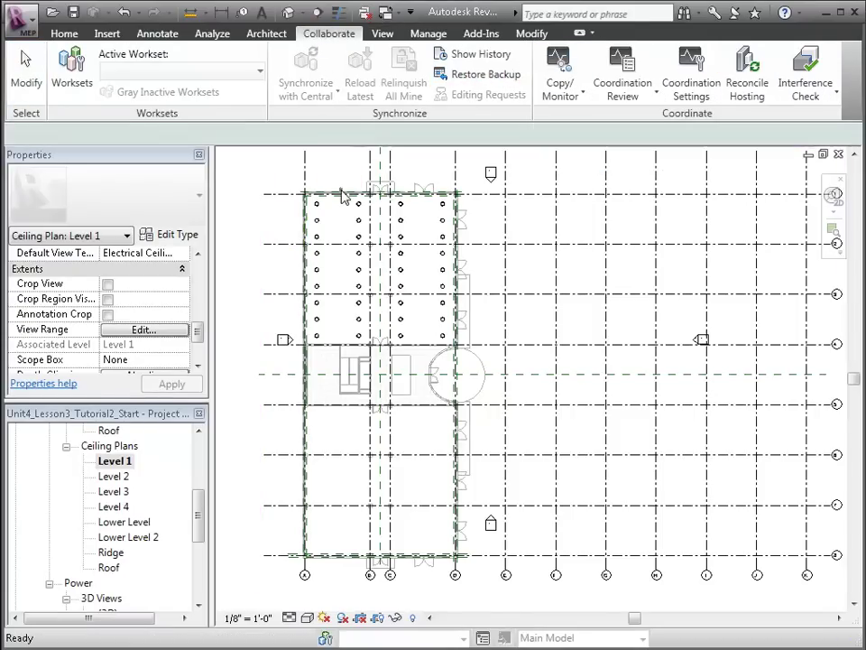
{"action": "left_click", "coordinate": [343, 193]}
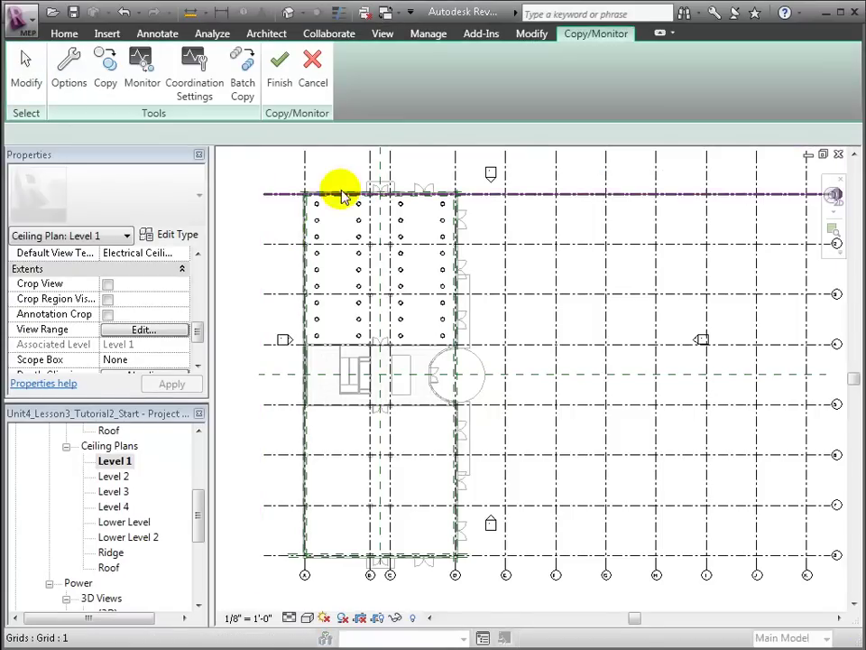
- Set Lighting Fixtures to Copy individually with Copy original mapping, and save the coordination settings
{"action": "left_click", "coordinate": [201, 76]}
{"action": "left_click", "coordinate": [199, 223]}
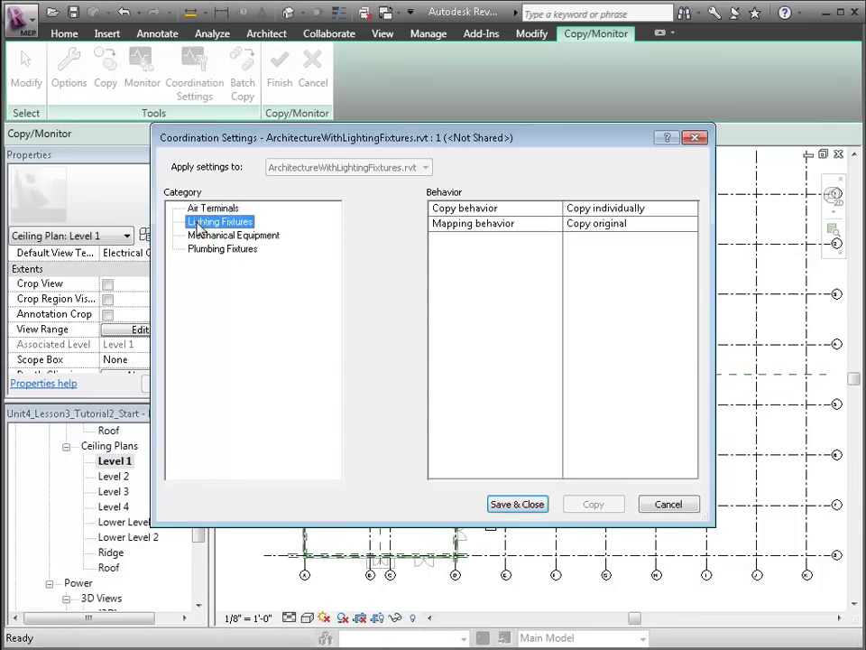
{"action": "left_click", "coordinate": [695, 211]}
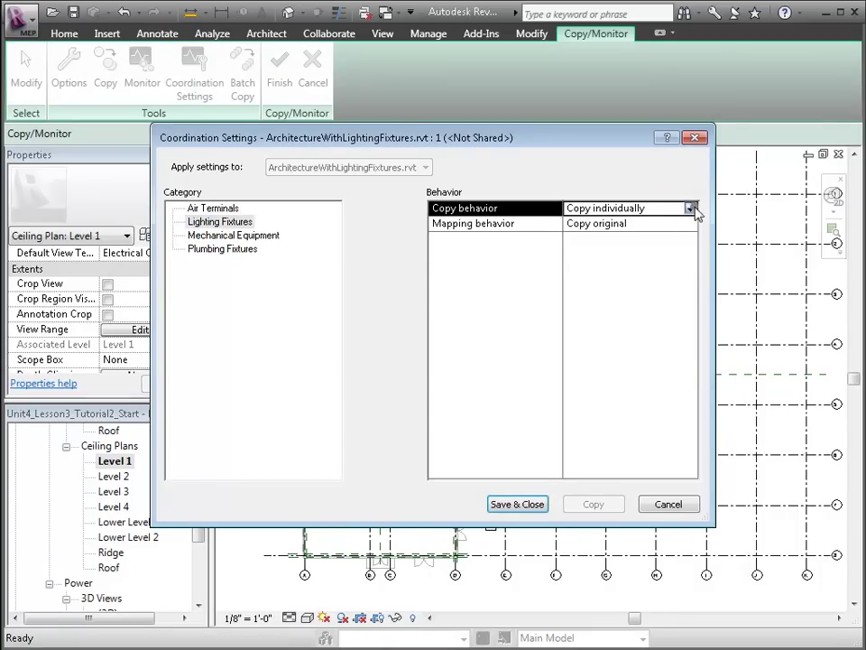
{"action": "left_click", "coordinate": [691, 209]}
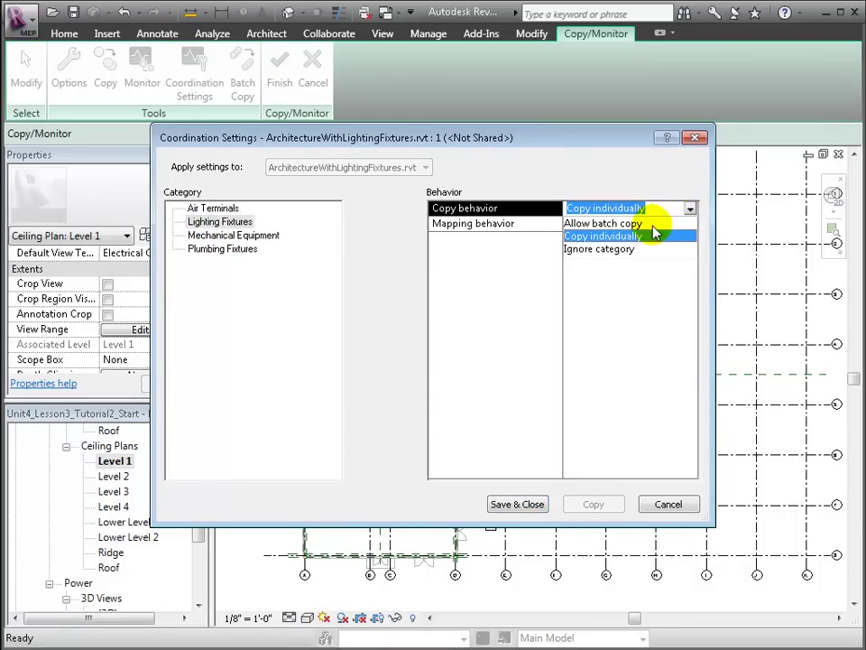
{"action": "left_click", "coordinate": [653, 224]}
{"action": "left_click", "coordinate": [691, 209]}
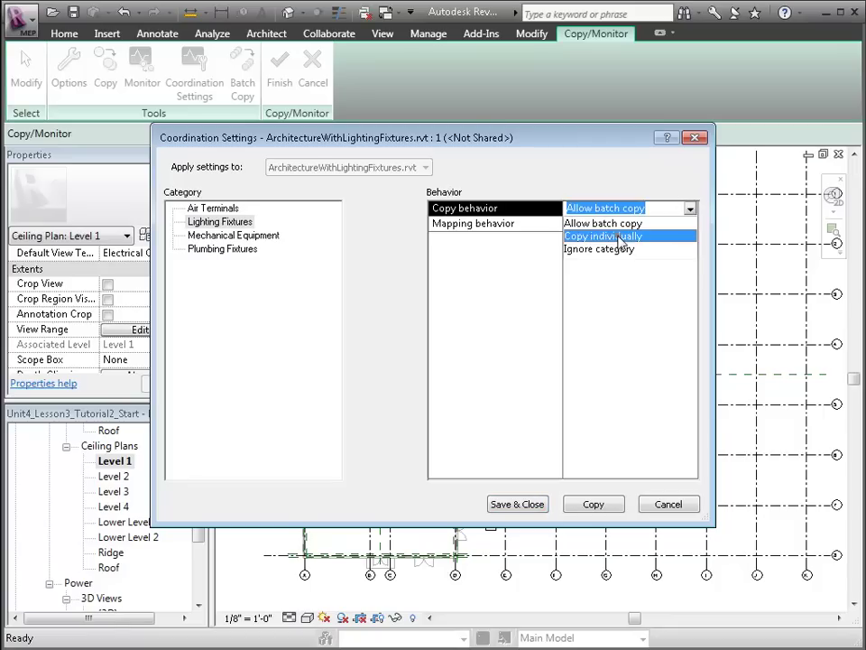
{"action": "left_click", "coordinate": [619, 236]}
{"action": "left_click", "coordinate": [642, 226]}
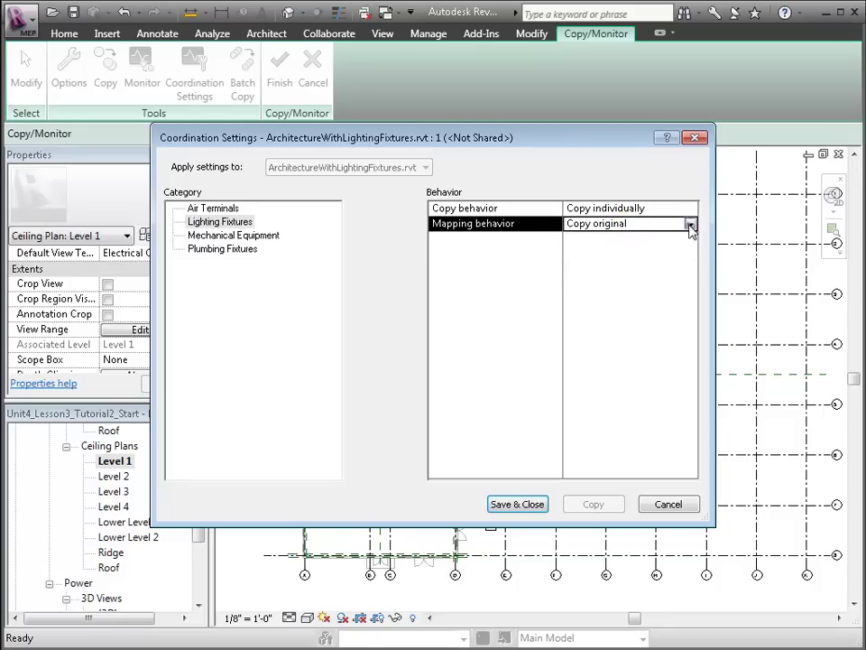
{"action": "left_click", "coordinate": [690, 225]}
{"action": "left_click", "coordinate": [659, 240]}
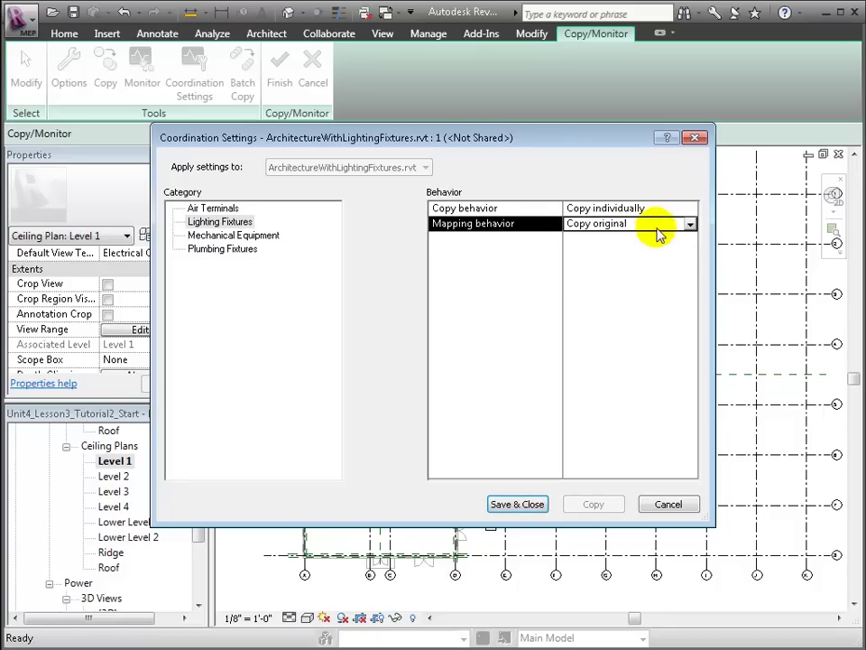
{"action": "left_click", "coordinate": [532, 508]}
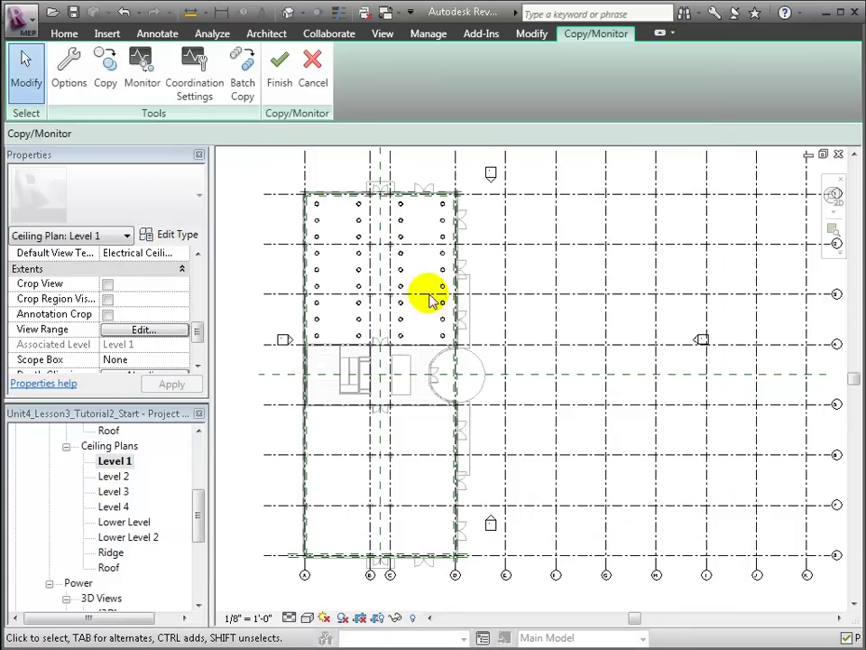
- Copy the top-left lighting fixture from the link into the project
{"action": "left_click", "coordinate": [116, 83]}
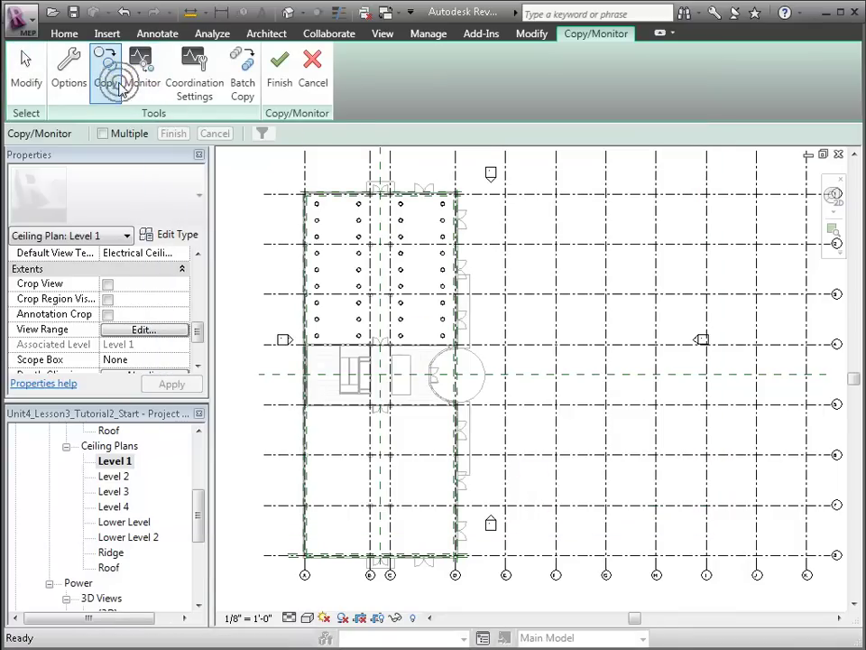
{"action": "left_click", "coordinate": [316, 219]}
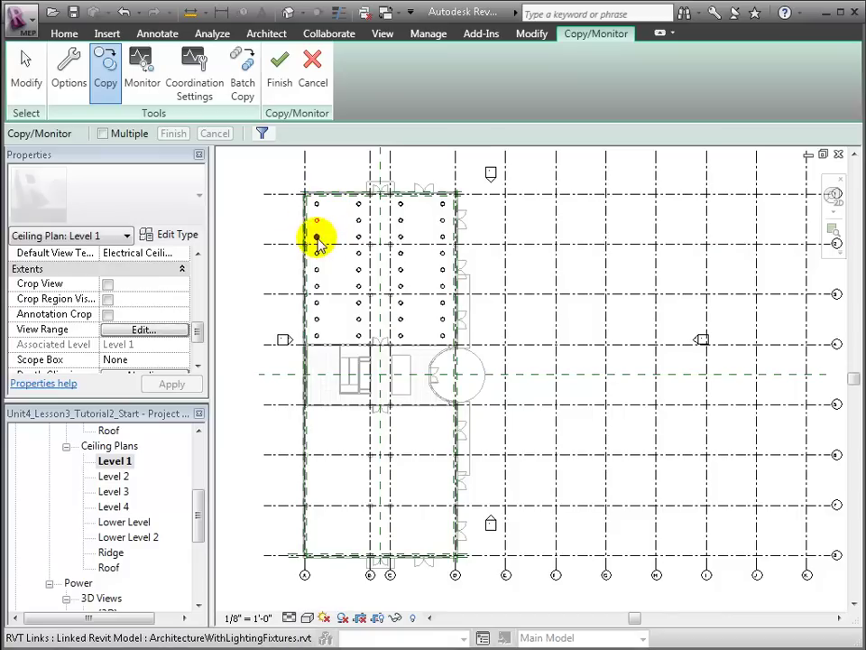
{"action": "left_click", "coordinate": [317, 242]}
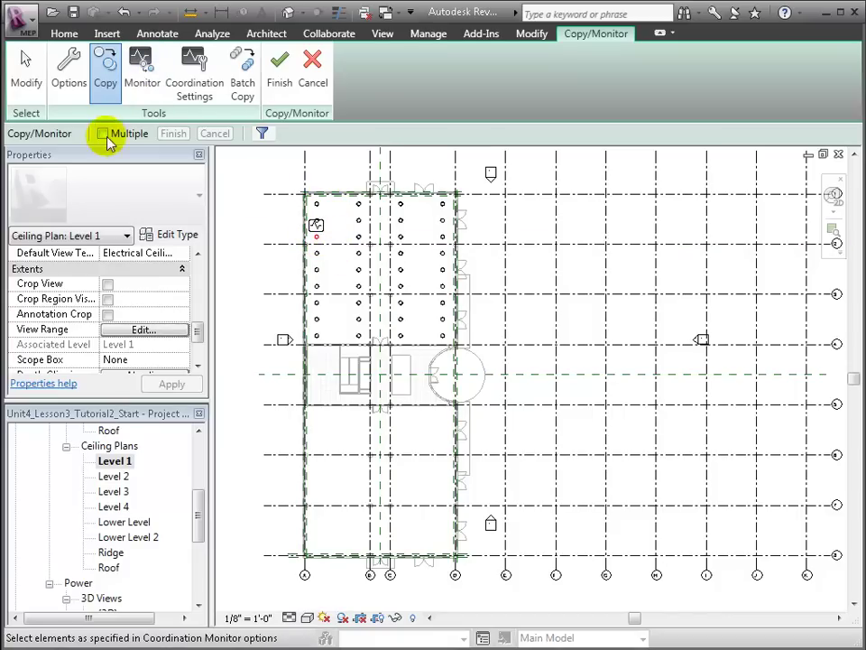
- Copy the remaining fixtures by multiple window selection with Grids filtered out, then end copy/monitor
{"action": "left_click", "coordinate": [104, 135]}
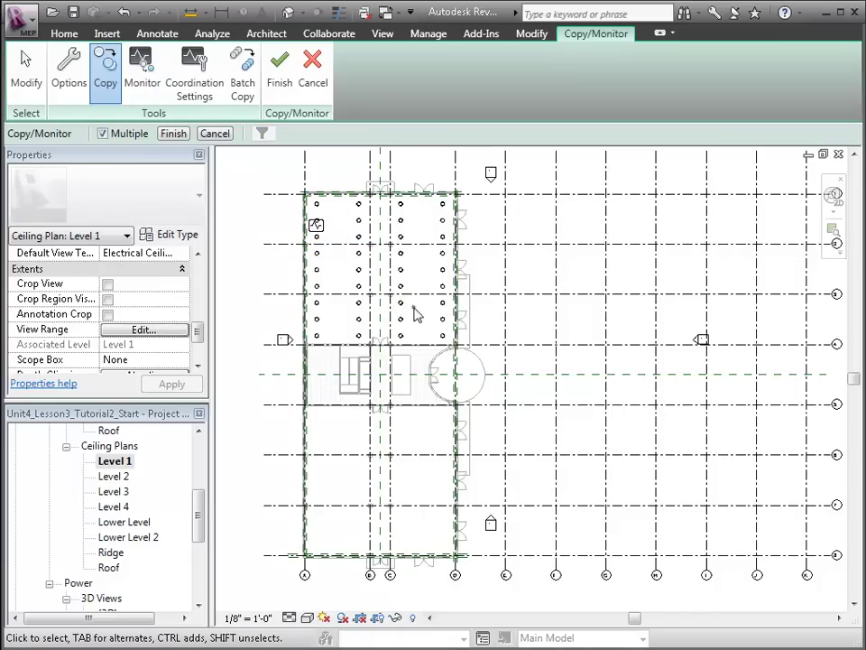
{"action": "left_click_drag", "start_coordinate": [416, 313], "coordinate": [353, 219]}
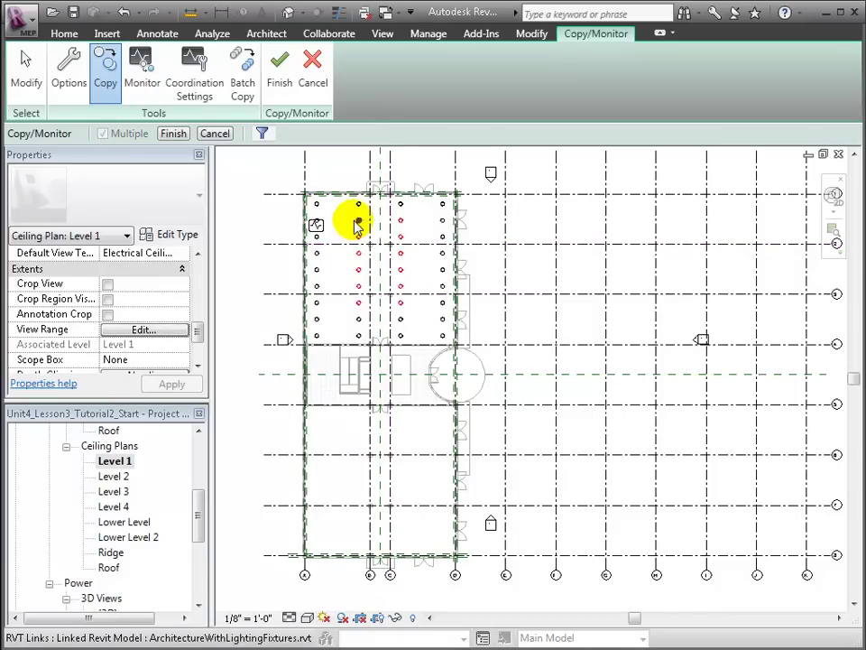
{"action": "left_click", "coordinate": [263, 133]}
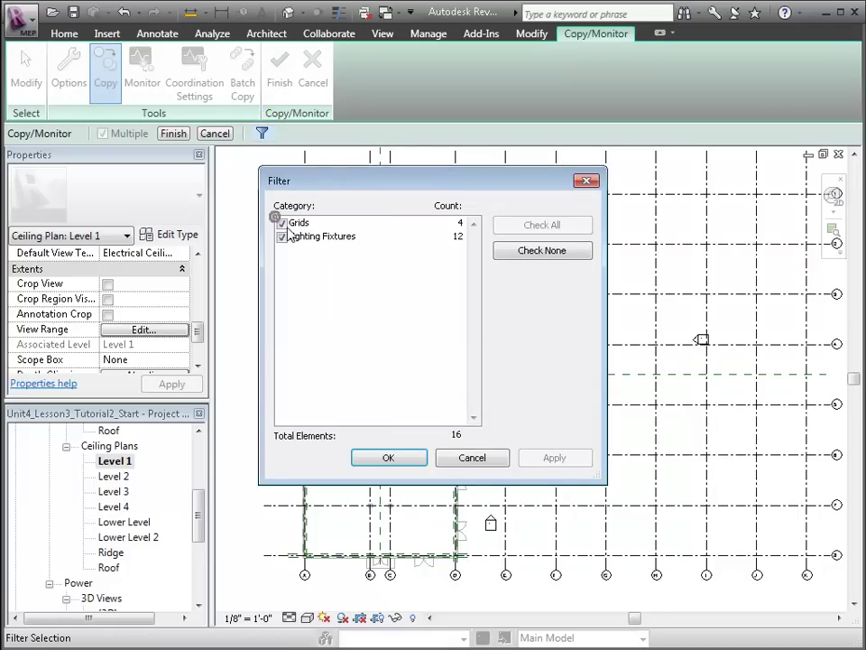
{"action": "left_click", "coordinate": [282, 223]}
{"action": "left_click", "coordinate": [552, 458]}
{"action": "left_click", "coordinate": [501, 461]}
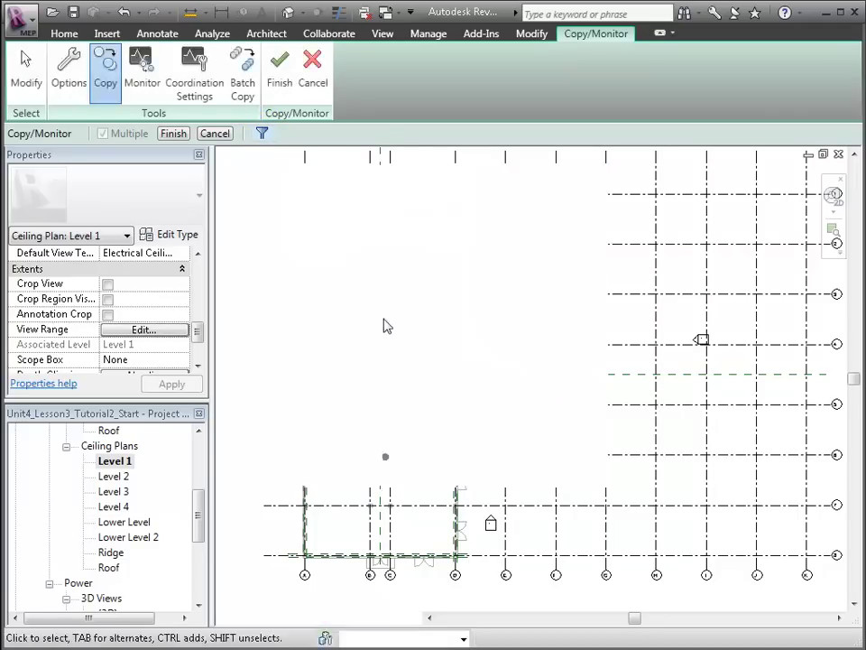
{"action": "left_click", "coordinate": [173, 133]}
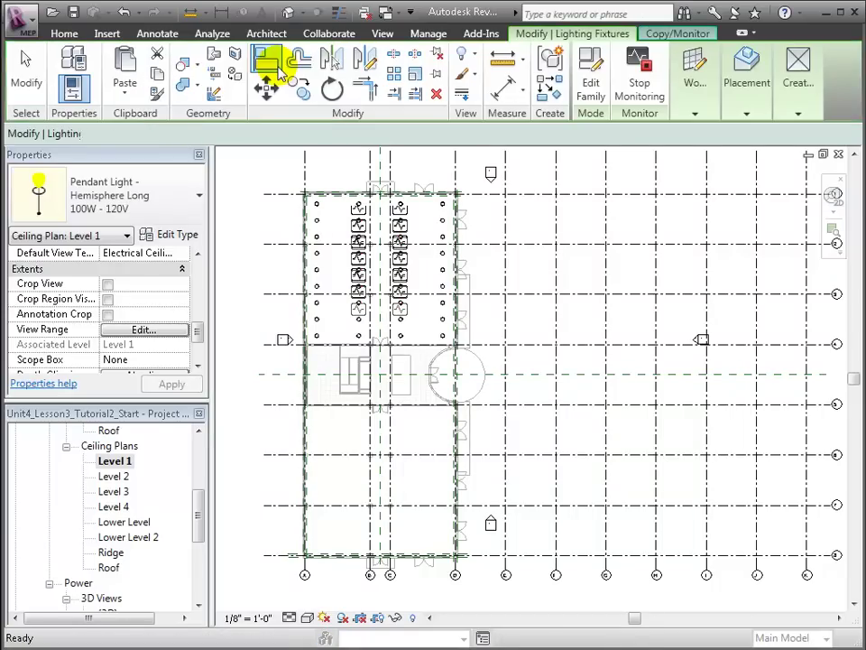
{"action": "left_click", "coordinate": [677, 33]}
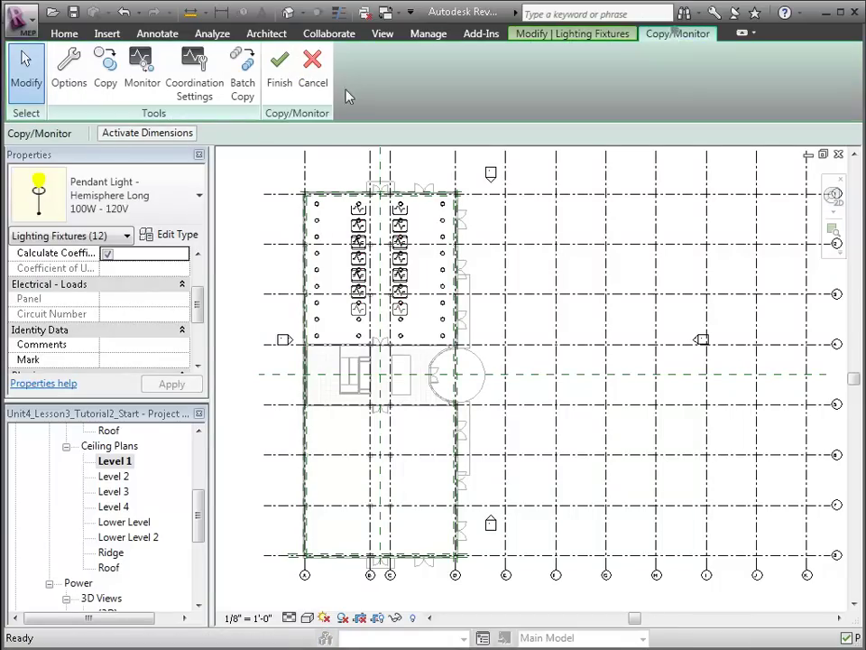
{"action": "left_click", "coordinate": [282, 70]}
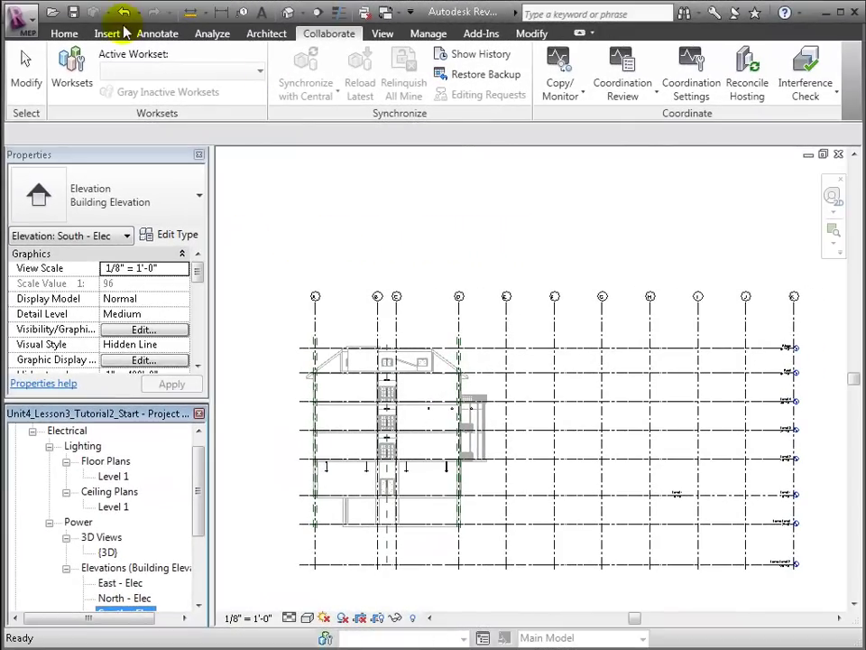
- Create floor plans for every level from Level 2 to Roof
{"action": "left_click", "coordinate": [383, 33]}
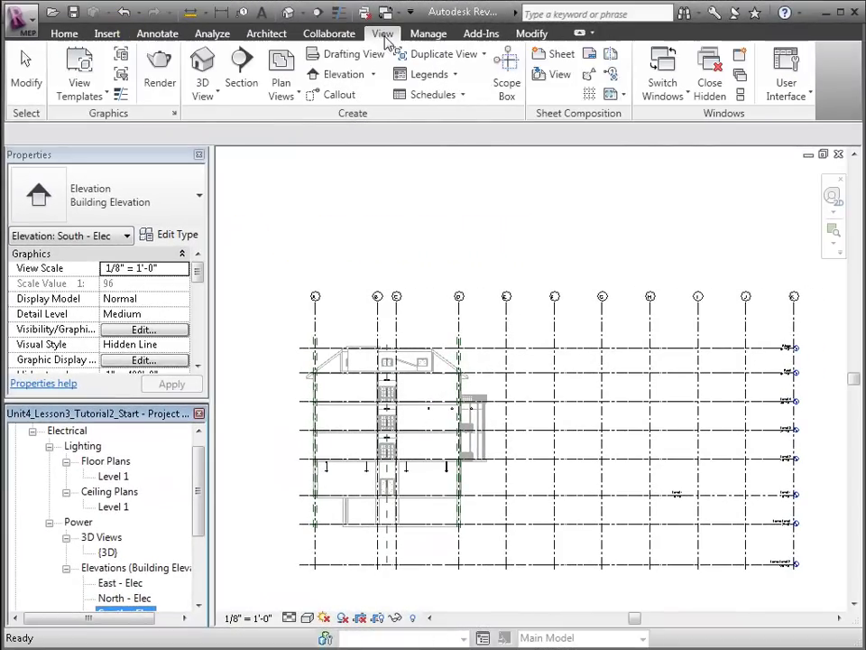
{"action": "left_click", "coordinate": [287, 94]}
{"action": "left_click", "coordinate": [298, 125]}
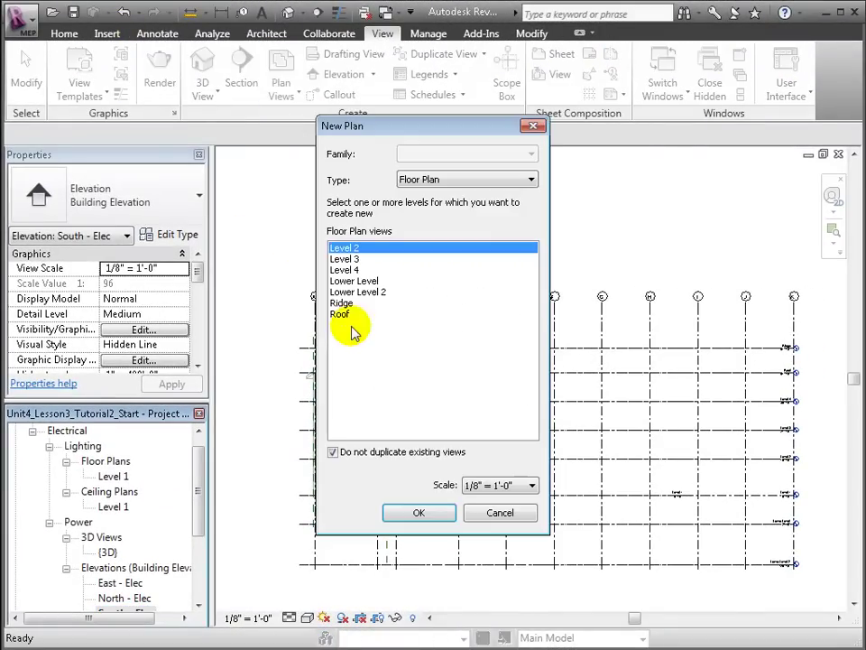
{"action": "left_click", "coordinate": [348, 314], "text": "shift"}
{"action": "left_click", "coordinate": [416, 515]}
- Select the new Level 2 through Roof floor plans in the Project Browser
{"action": "scroll", "coordinate": [54, 506], "scroll_direction": "down", "scroll_amount": 3}
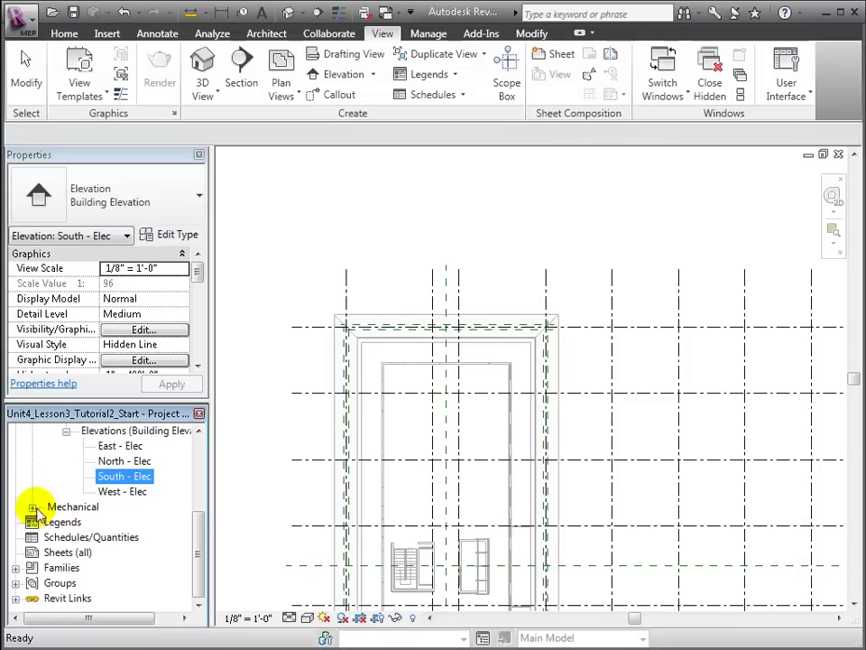
{"action": "left_click", "coordinate": [32, 507]}
{"action": "left_click", "coordinate": [48, 521]}
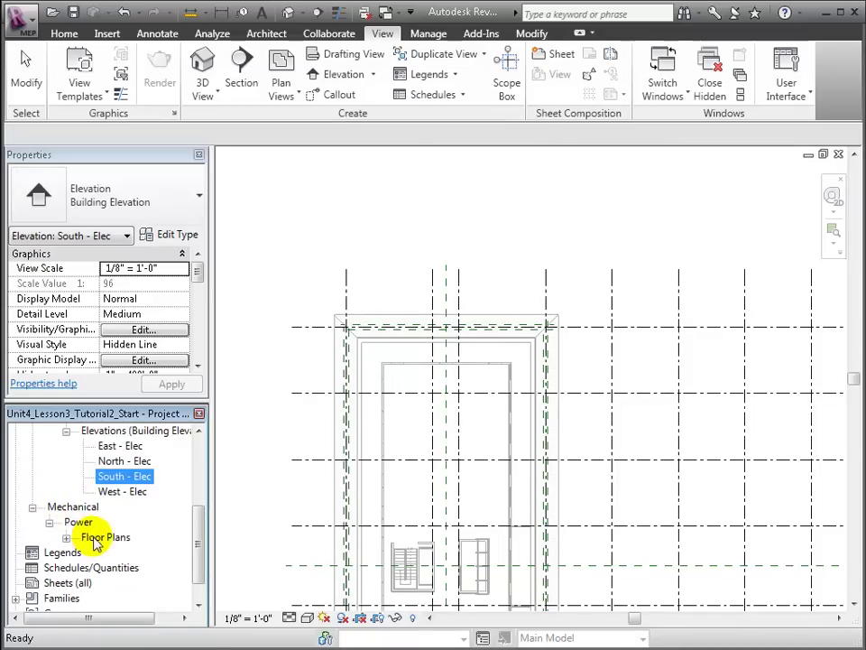
{"action": "double_click", "coordinate": [127, 541]}
{"action": "left_click", "coordinate": [120, 493]}
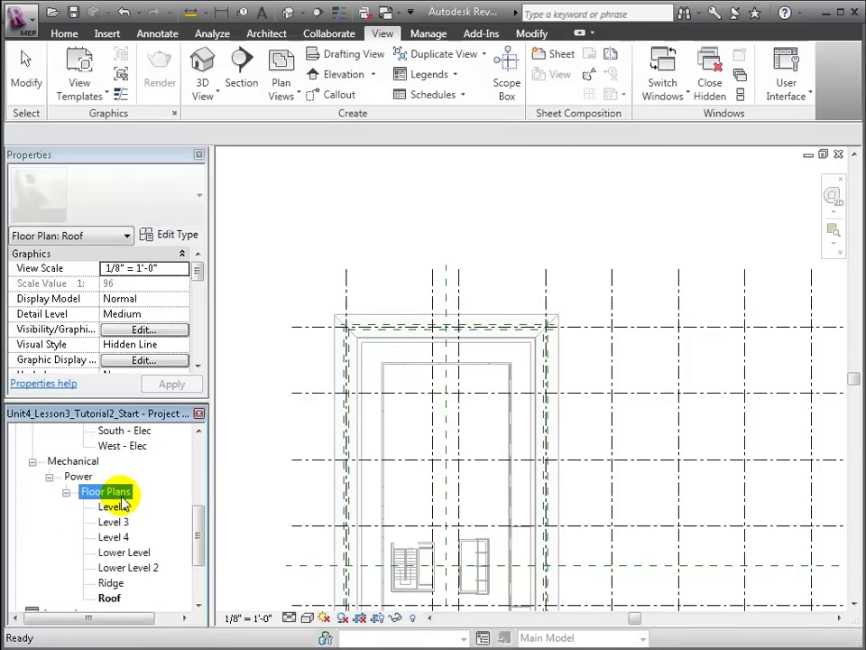
{"action": "left_click", "coordinate": [113, 506]}
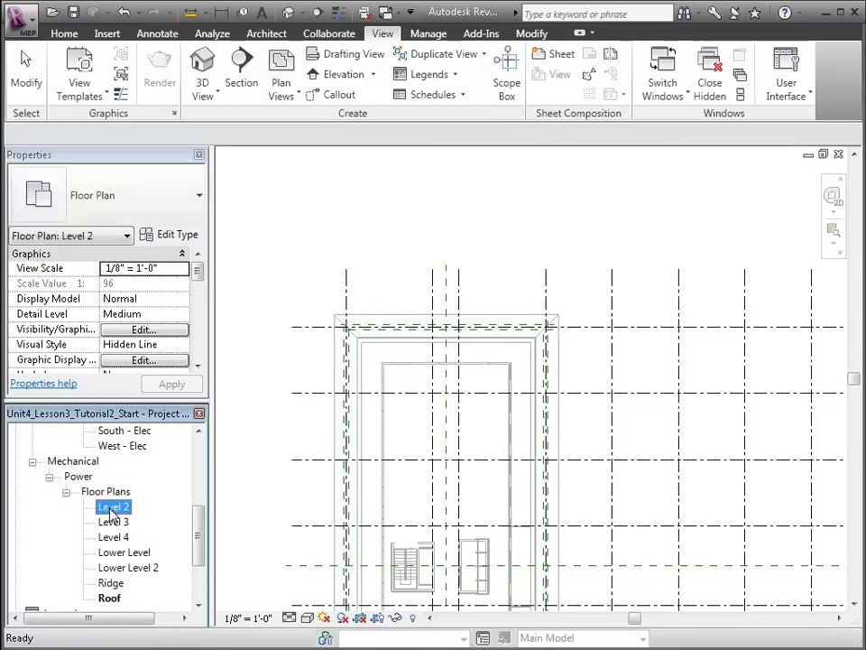
{"action": "left_click", "coordinate": [110, 598], "text": "shift"}
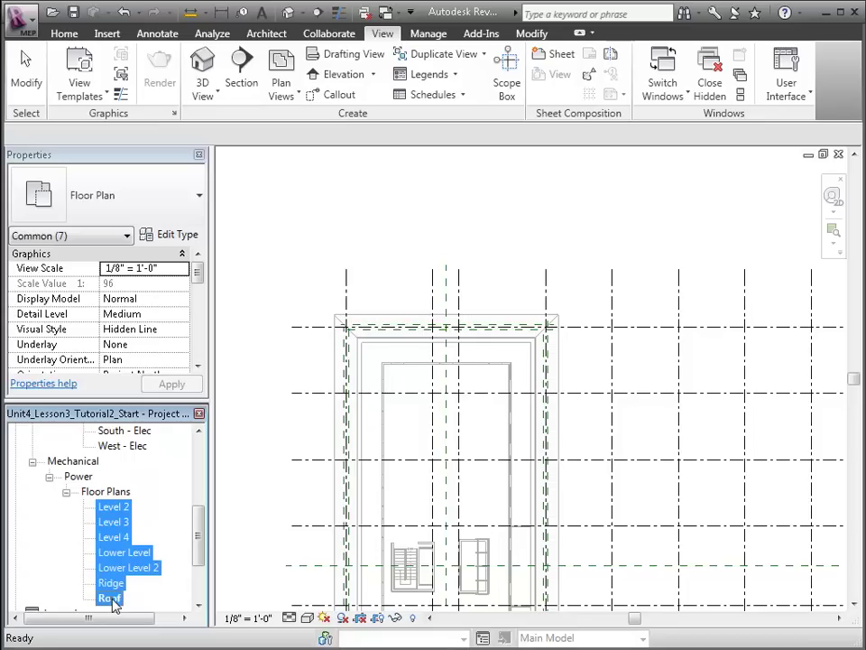
- Set their Discipline to Electrical and Sub-Discipline to Lighting, and apply
{"action": "left_click", "coordinate": [198, 335]}
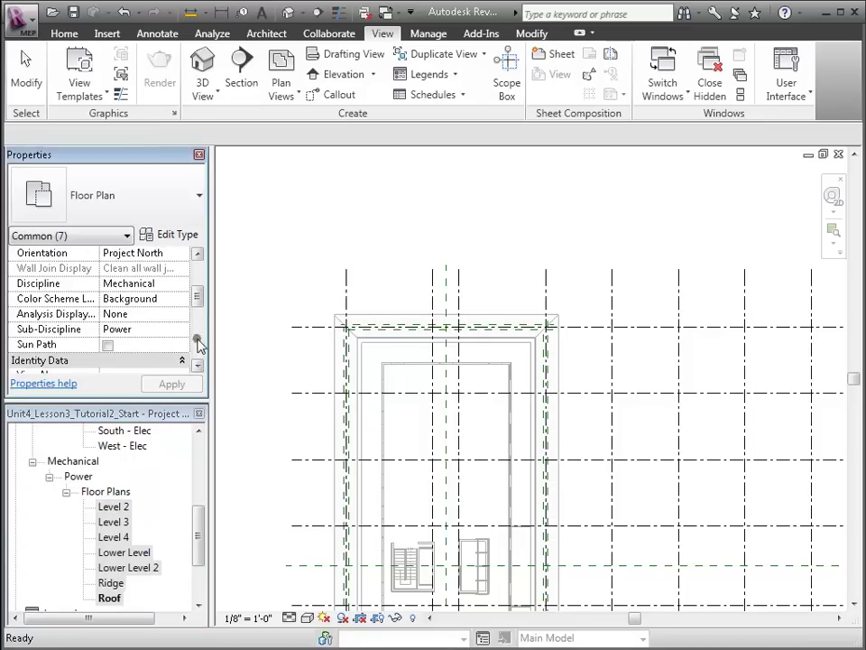
{"action": "left_click", "coordinate": [185, 284]}
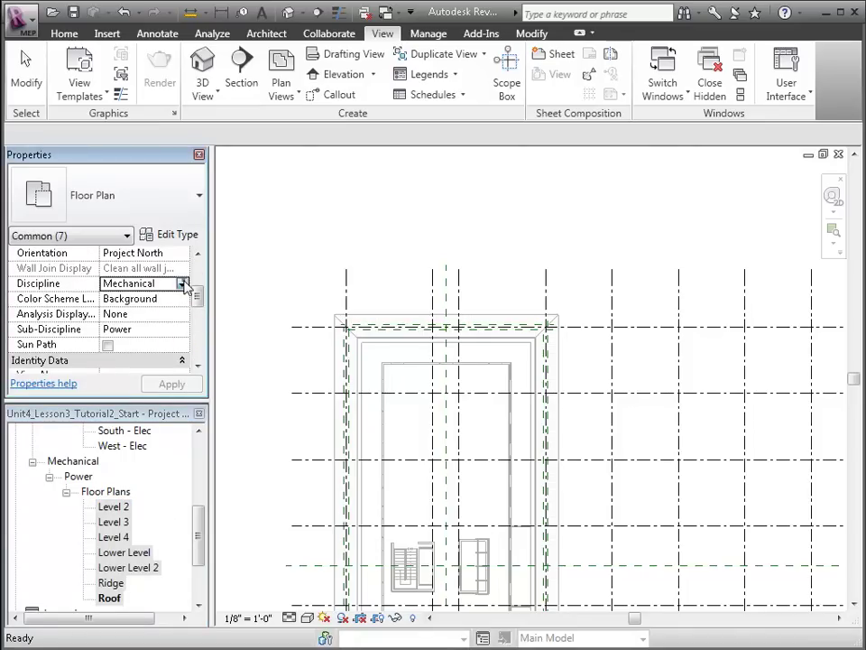
{"action": "left_click", "coordinate": [183, 283]}
{"action": "left_click", "coordinate": [153, 338]}
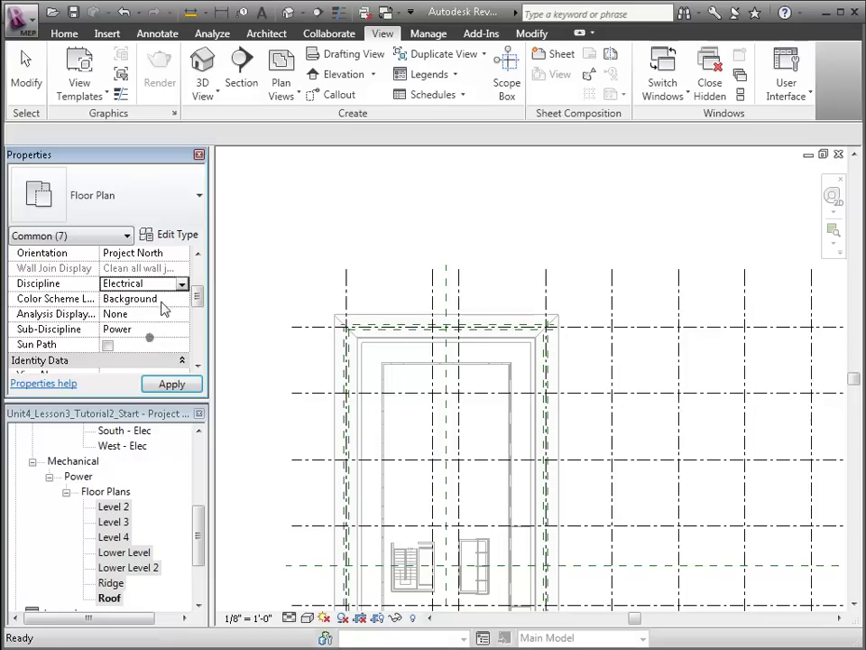
{"action": "left_click", "coordinate": [184, 332]}
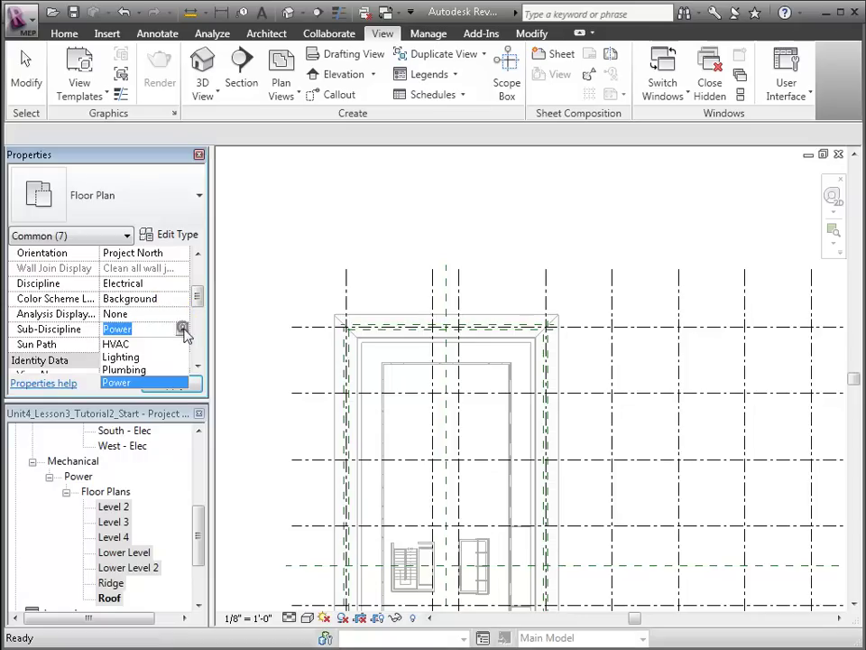
{"action": "left_click", "coordinate": [151, 358]}
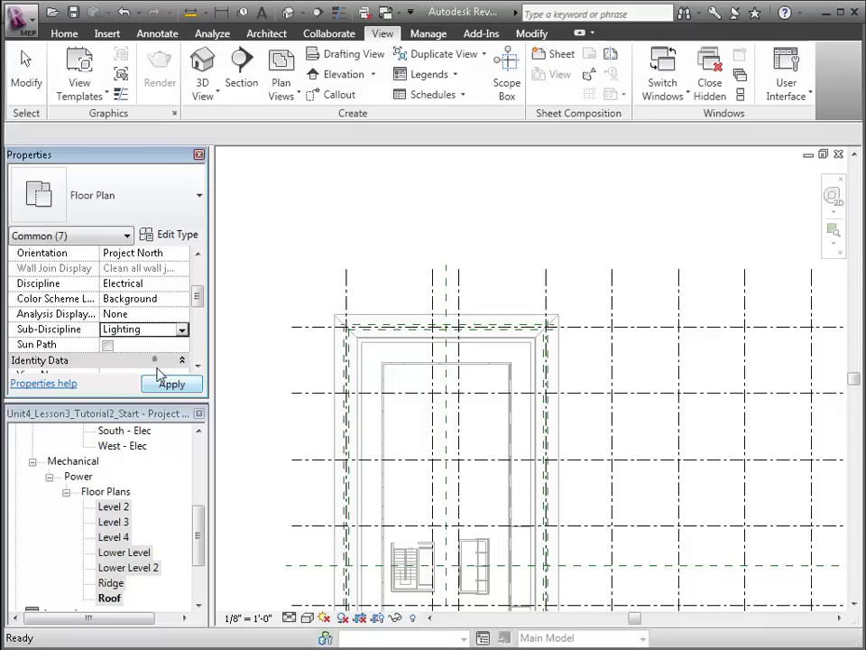
{"action": "left_click", "coordinate": [193, 458]}
{"action": "left_click", "coordinate": [199, 450]}
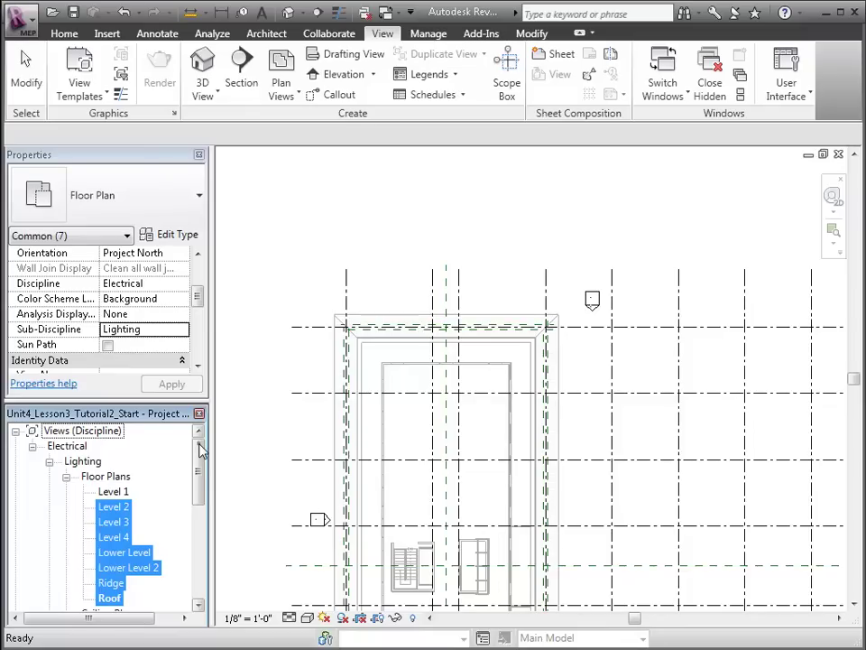
- Create reflected ceiling plans for all levels from Level 2 to Roof
{"action": "left_click", "coordinate": [276, 94]}
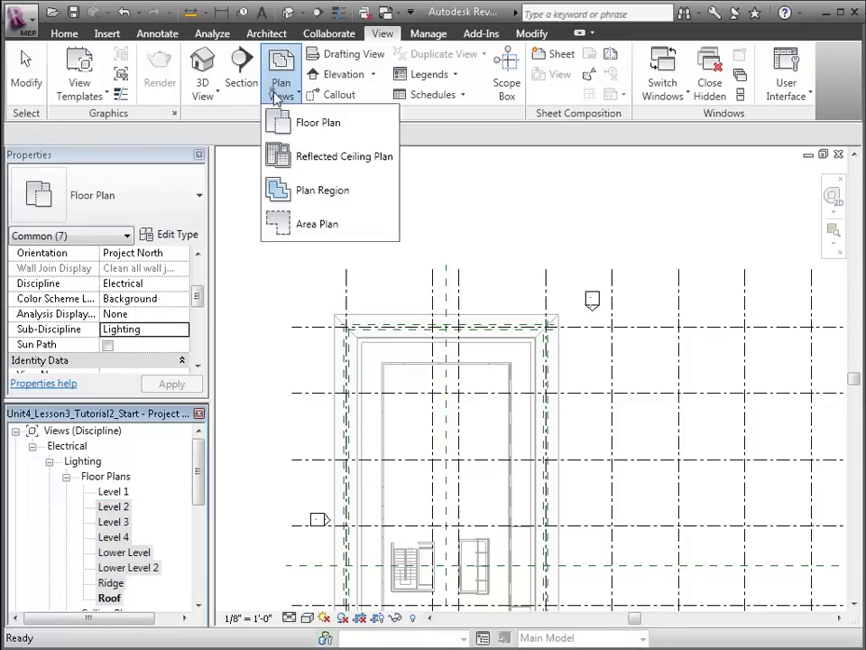
{"action": "left_click", "coordinate": [287, 155]}
{"action": "left_click", "coordinate": [348, 316], "text": "shift"}
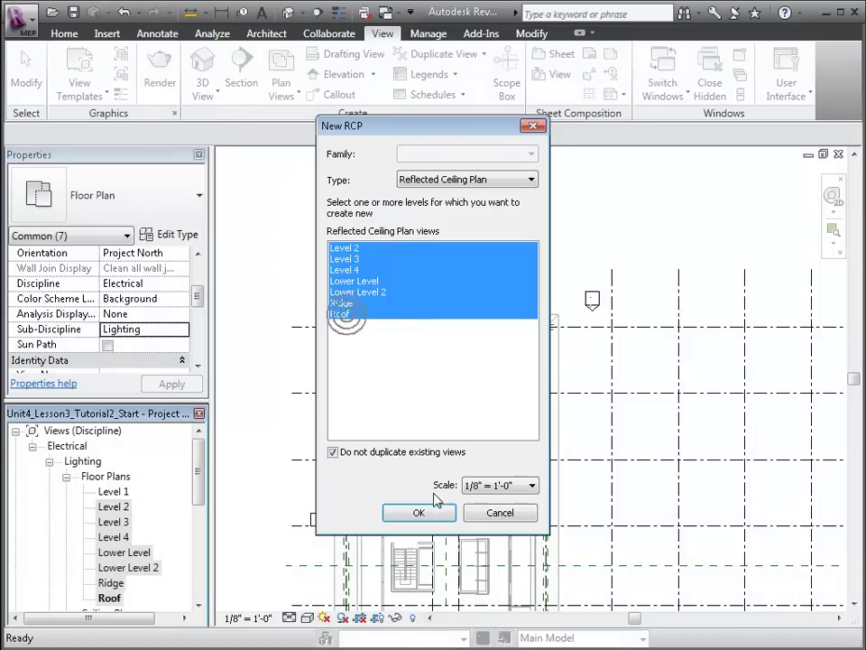
{"action": "left_click", "coordinate": [426, 512]}
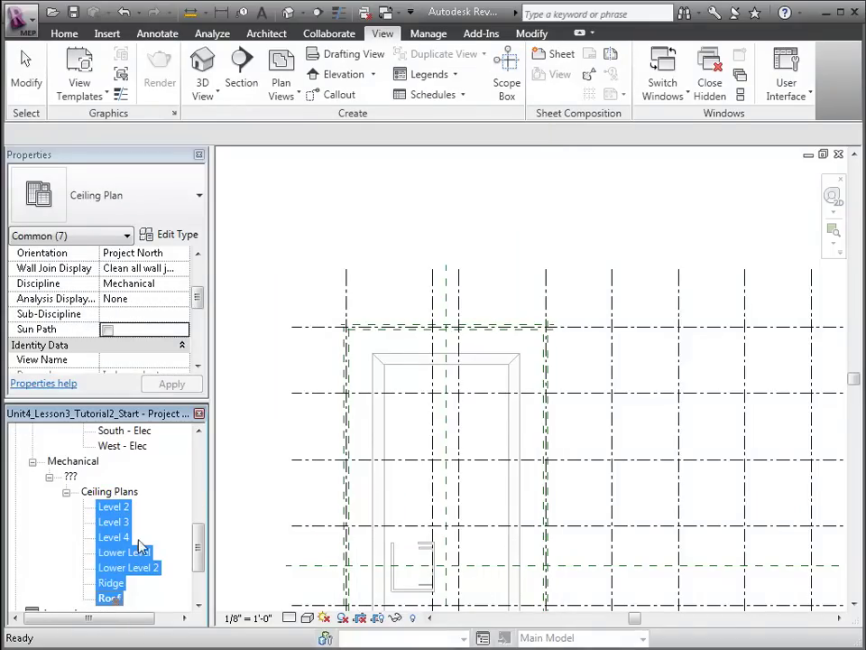
- Set the new ceiling plans to Electrical discipline, Lighting sub-discipline, then clear the selection
{"action": "left_click", "coordinate": [181, 283]}
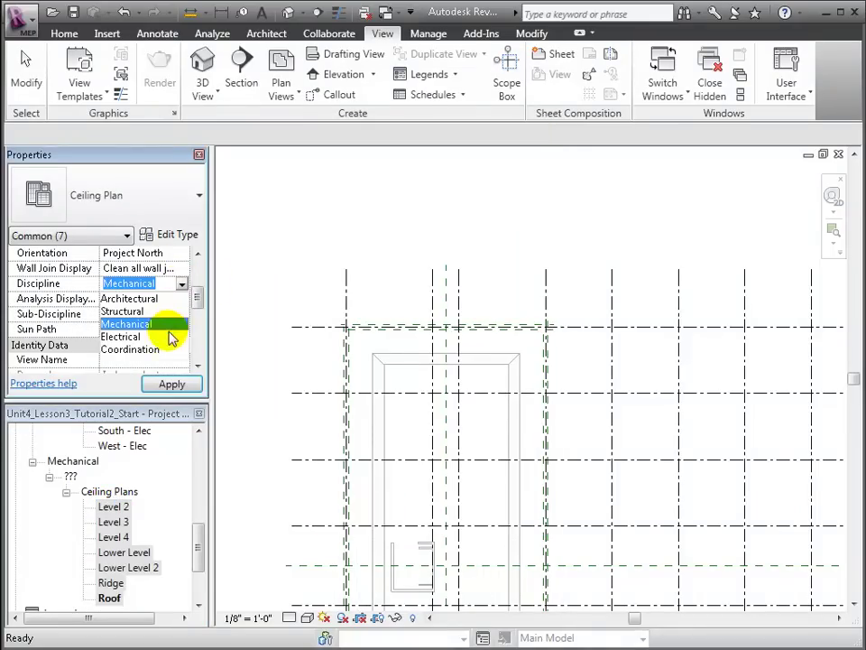
{"action": "left_click", "coordinate": [168, 335]}
{"action": "left_click", "coordinate": [177, 316]}
{"action": "left_click", "coordinate": [181, 314]}
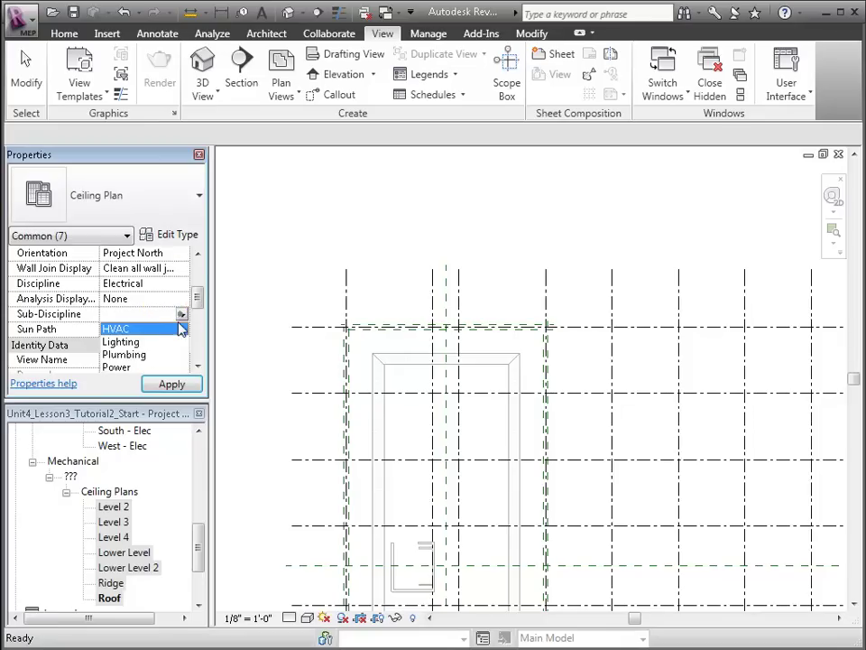
{"action": "left_click", "coordinate": [157, 343]}
{"action": "left_click", "coordinate": [172, 385]}
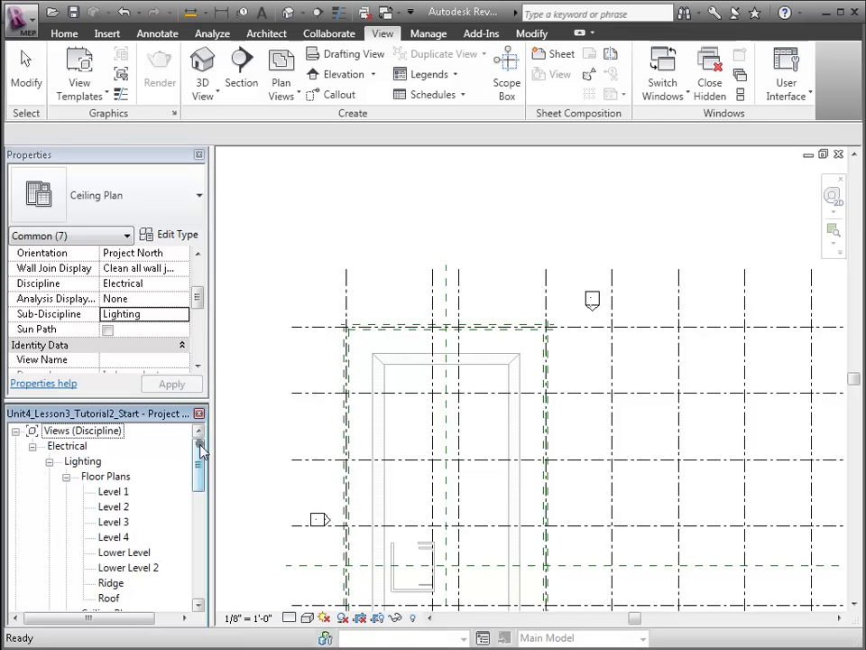
{"action": "left_click_drag", "start_coordinate": [199, 467], "coordinate": [199, 512]}
{"action": "left_click", "coordinate": [259, 496]}
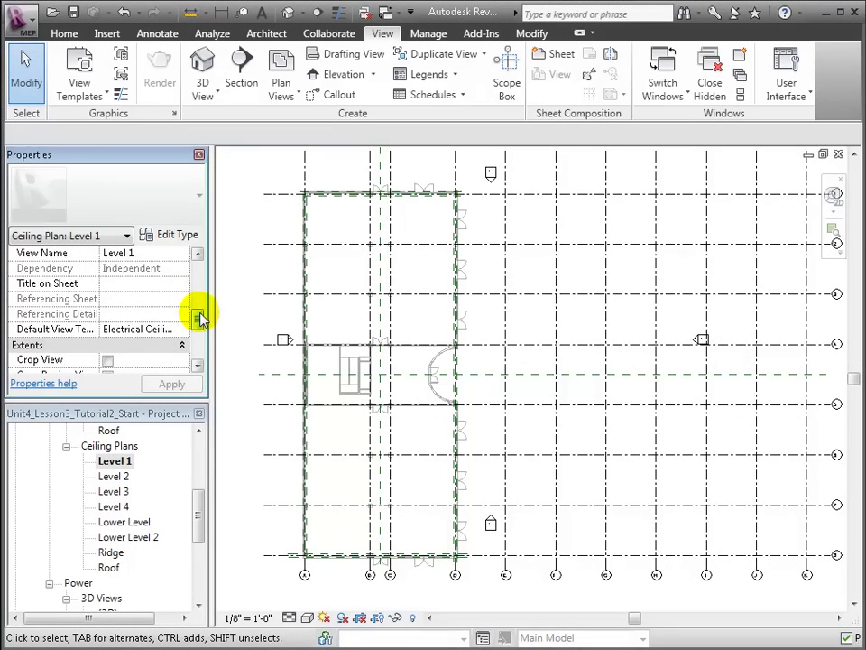
- Set View Range Top and View Depth to Level Above (Level 2) with 0 offsets
{"action": "left_click_drag", "start_coordinate": [198, 316], "coordinate": [202, 335]}
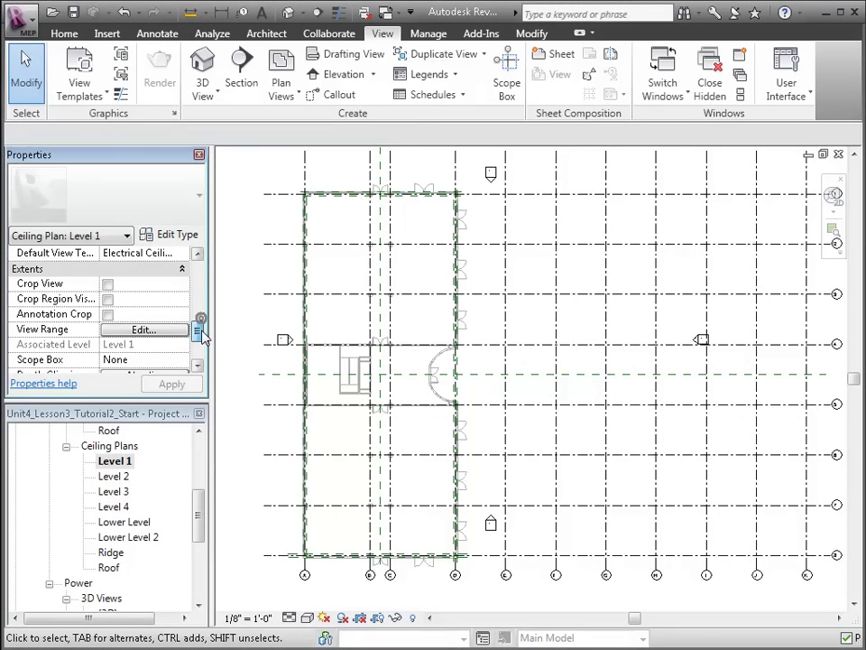
{"action": "left_click", "coordinate": [151, 333]}
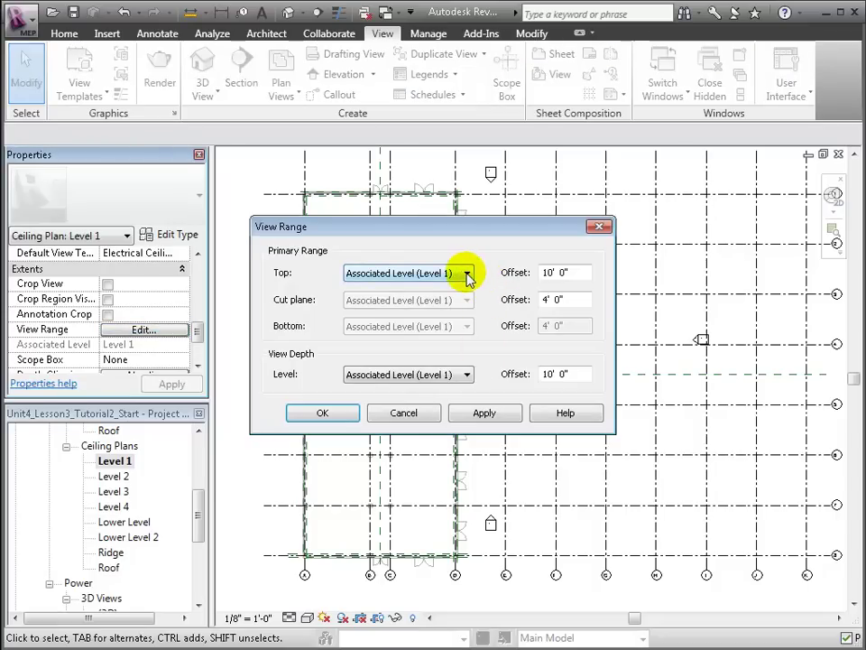
{"action": "left_click_drag", "start_coordinate": [568, 272], "coordinate": [522, 274]}
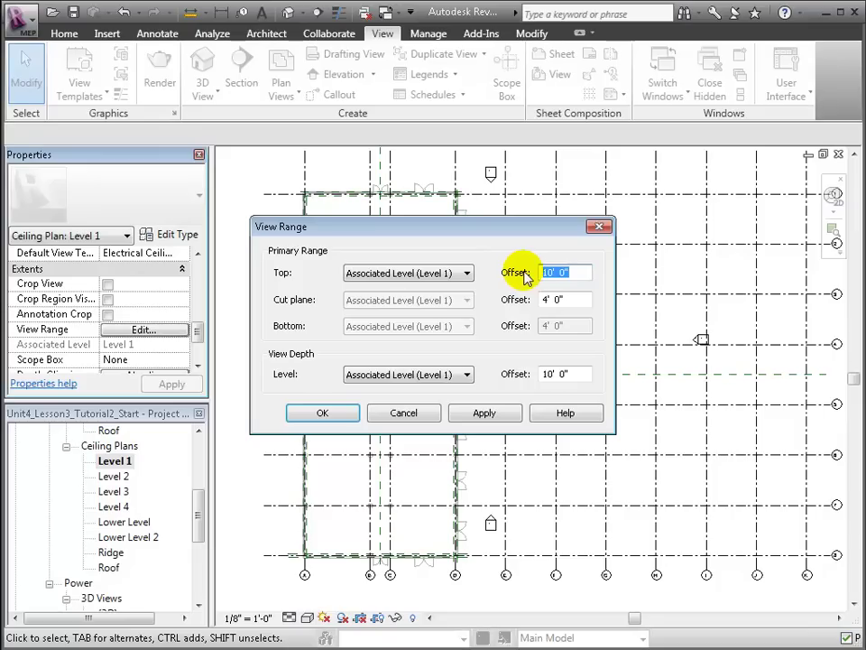
{"action": "left_click", "coordinate": [456, 272]}
{"action": "left_click", "coordinate": [439, 301]}
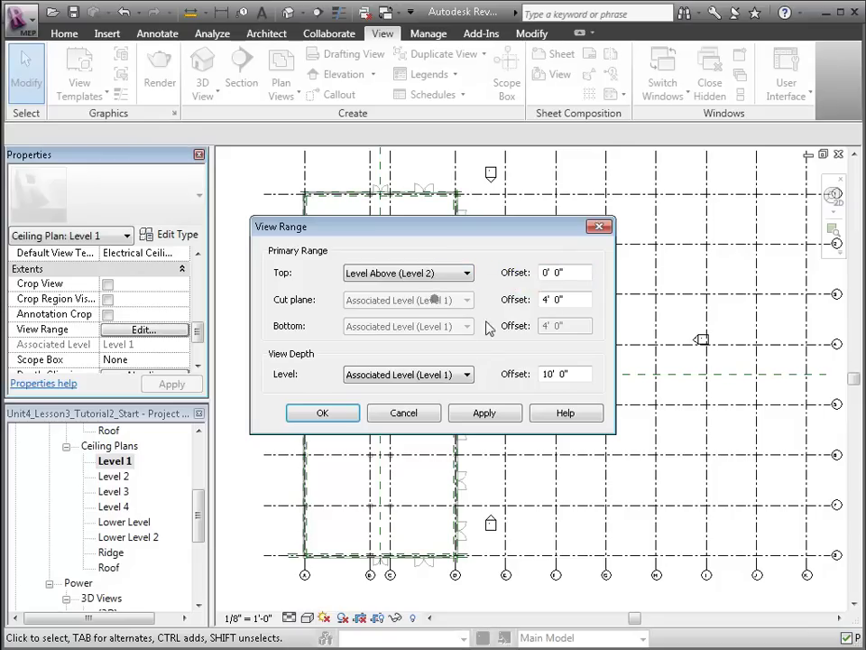
{"action": "left_click", "coordinate": [467, 374]}
{"action": "left_click", "coordinate": [448, 403]}
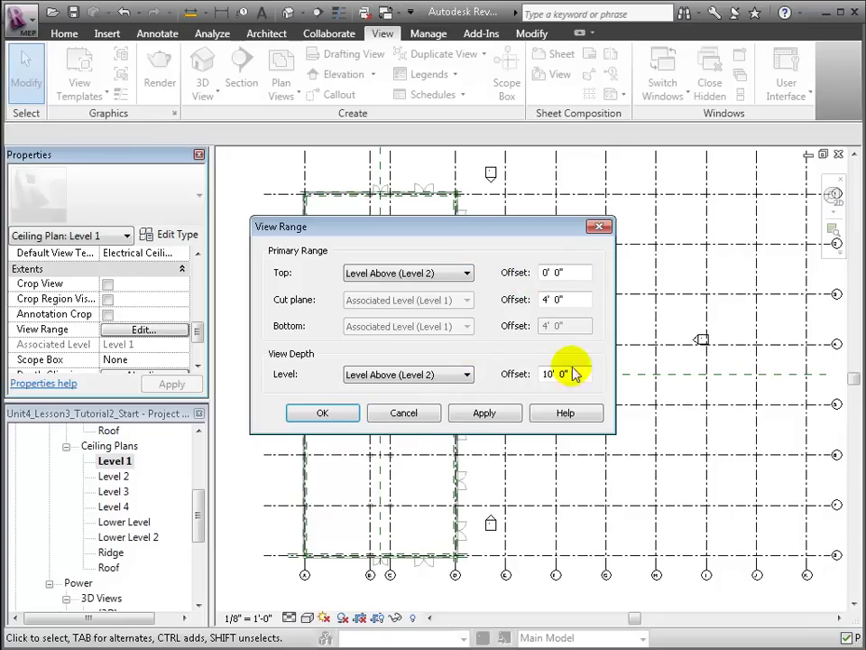
{"action": "type", "text": "0"}
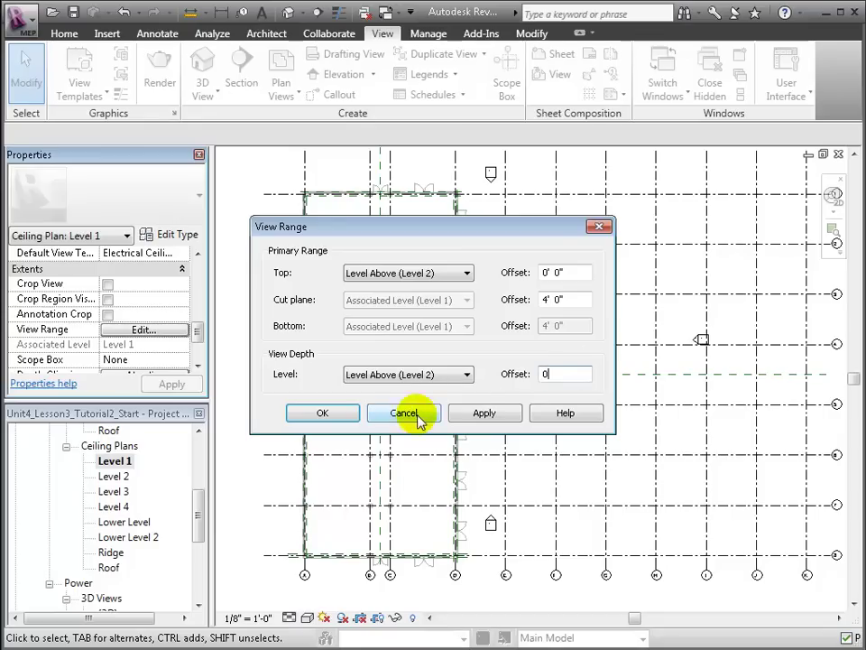
{"action": "left_click", "coordinate": [492, 412]}
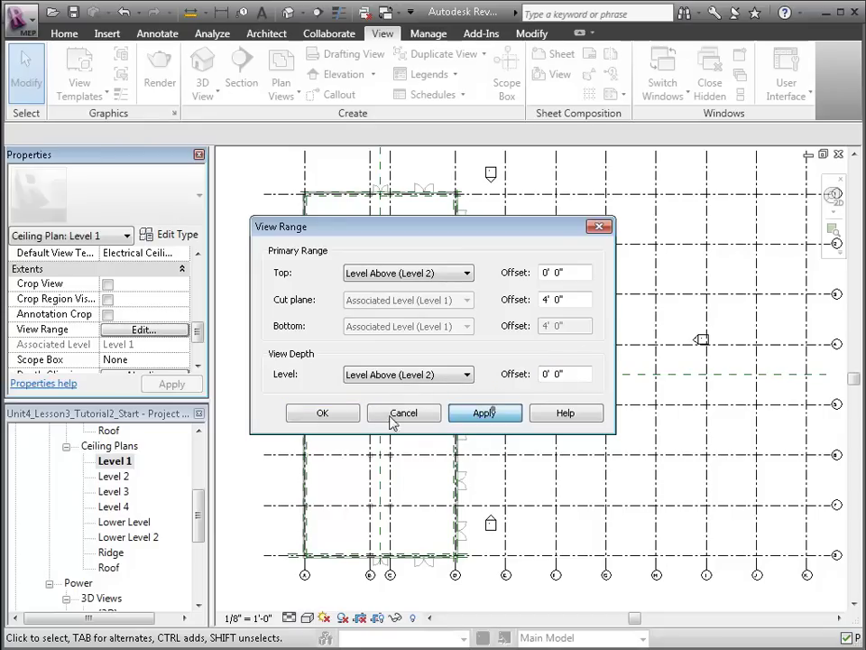
{"action": "left_click", "coordinate": [336, 416]}
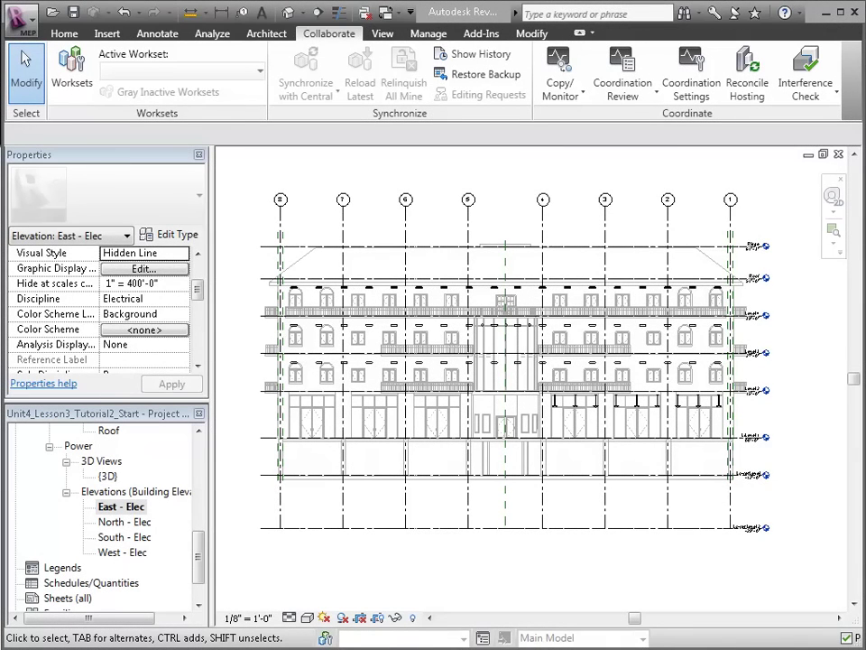
- Switch the linked architecture model in East - Elec to Custom display with <Custom> model categories
{"action": "key", "text": "v"}
{"action": "key", "text": "v"}
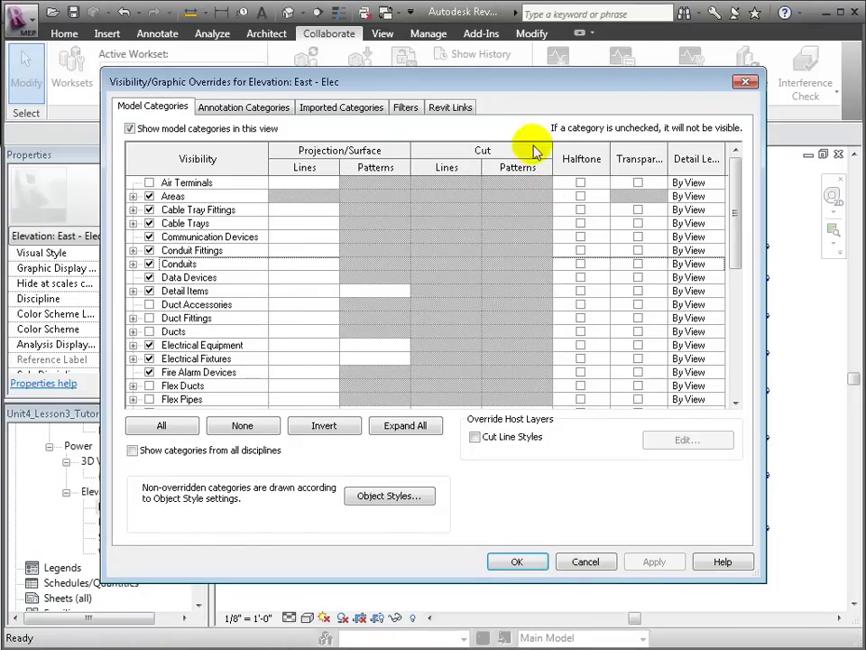
{"action": "left_click", "coordinate": [455, 108]}
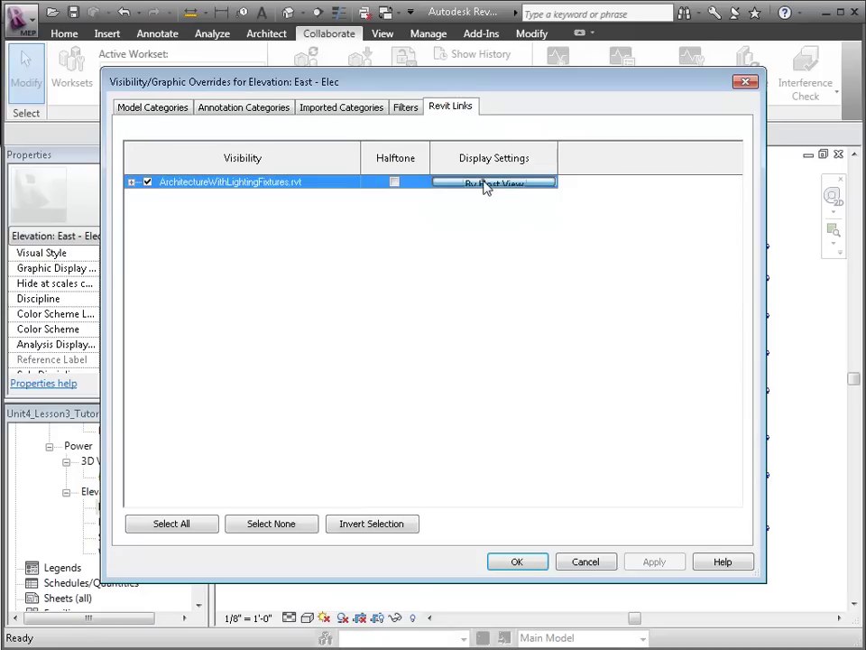
{"action": "left_click", "coordinate": [485, 184]}
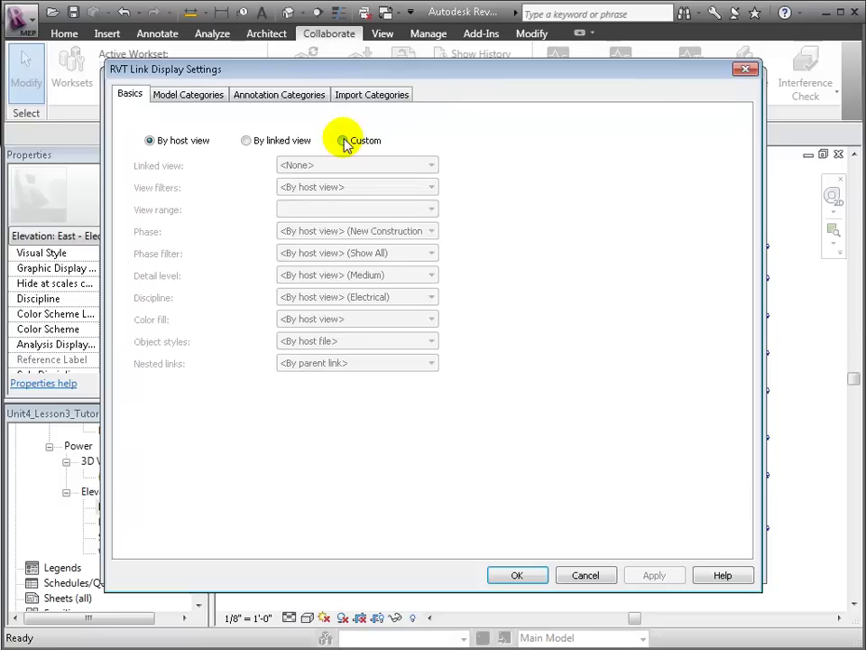
{"action": "left_click", "coordinate": [343, 141]}
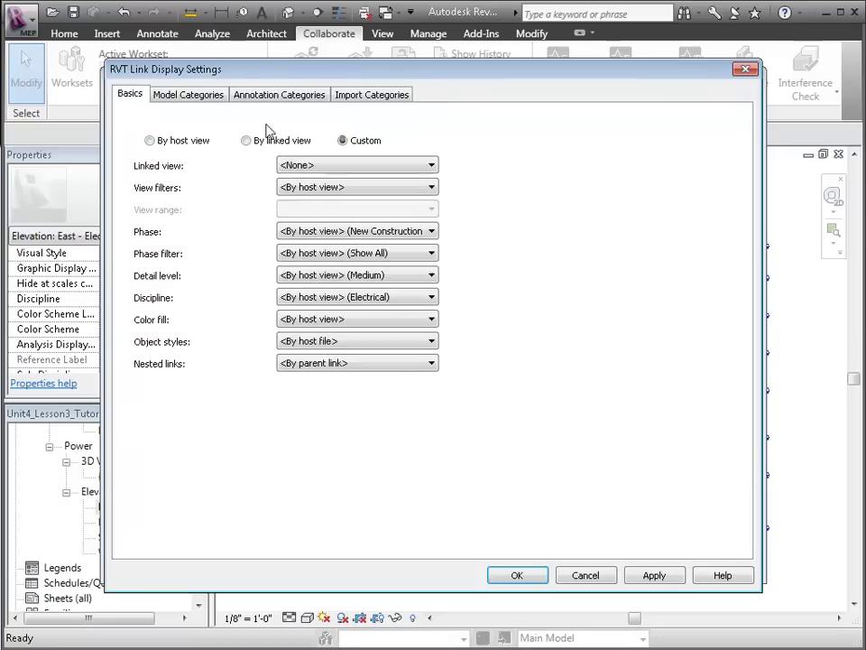
{"action": "left_click", "coordinate": [219, 95]}
{"action": "left_click", "coordinate": [429, 123]}
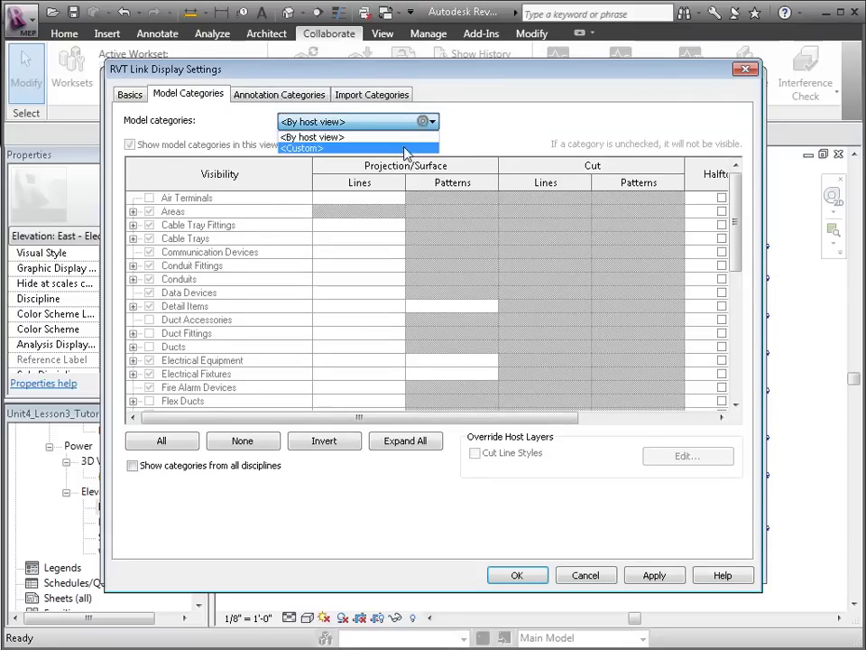
{"action": "left_click", "coordinate": [406, 148]}
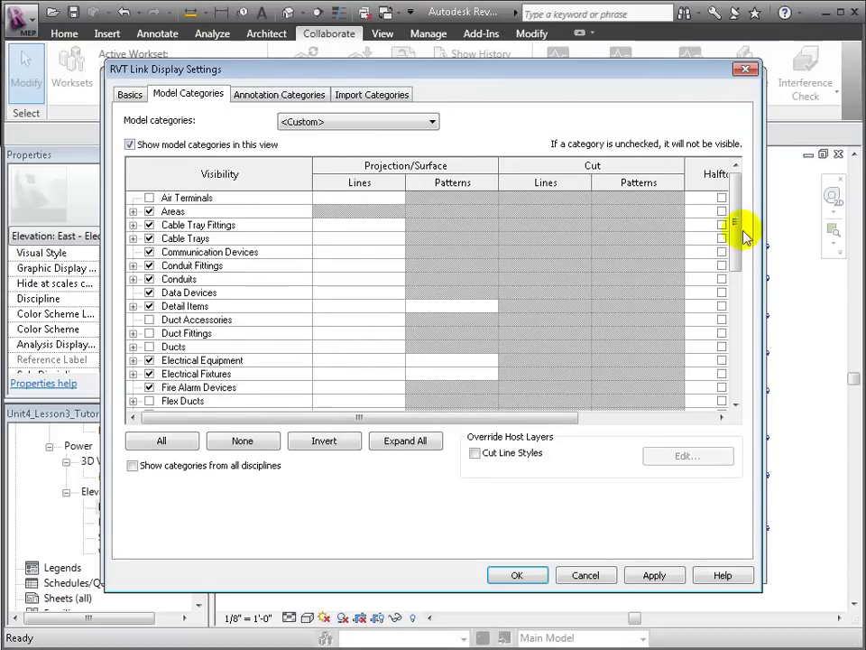
- Clear every model category of the link across all disciplines, leaving only Ceilings checked
{"action": "left_click_drag", "start_coordinate": [738, 227], "coordinate": [737, 350]}
{"action": "left_click", "coordinate": [131, 465]}
{"action": "left_click", "coordinate": [137, 440]}
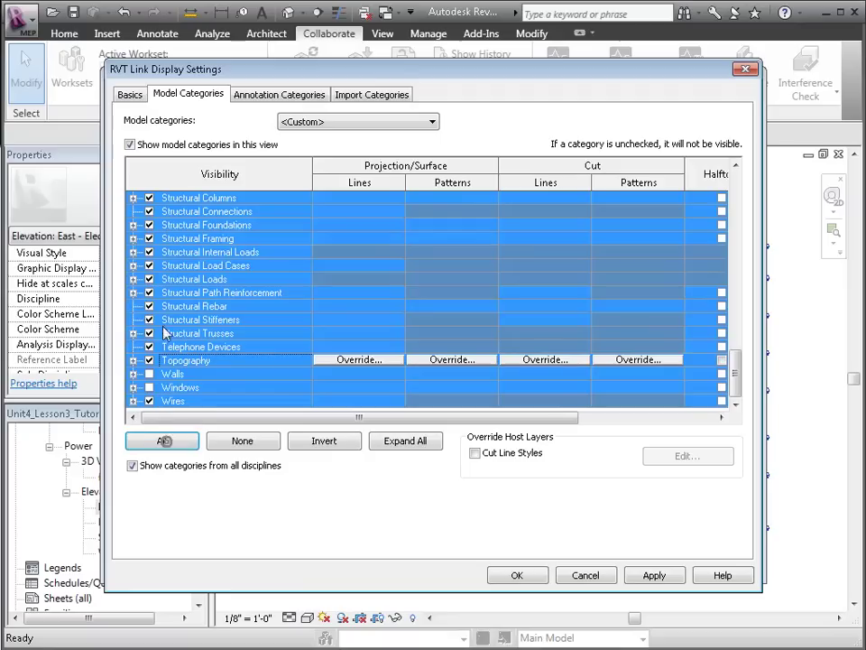
{"action": "left_click", "coordinate": [150, 309]}
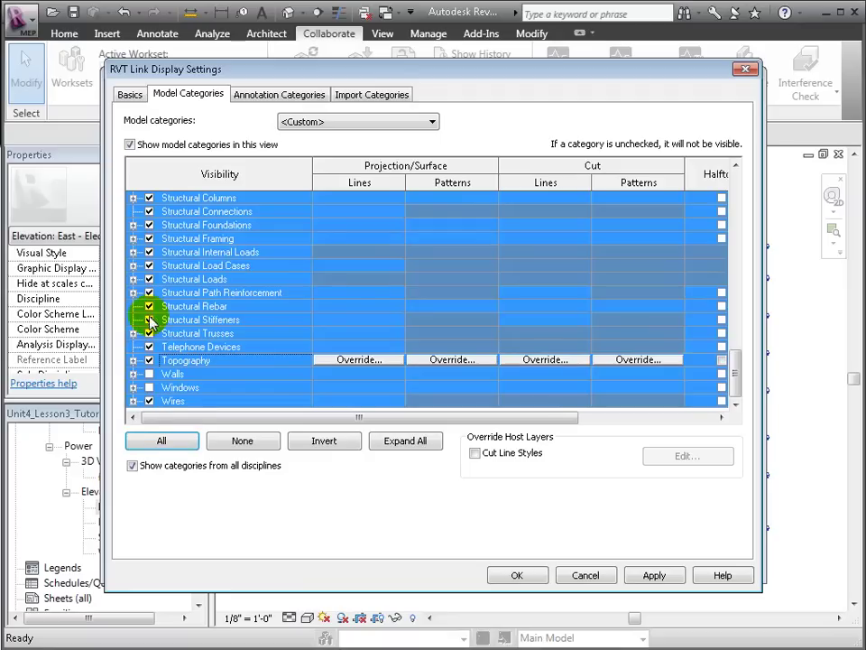
{"action": "left_click", "coordinate": [242, 441]}
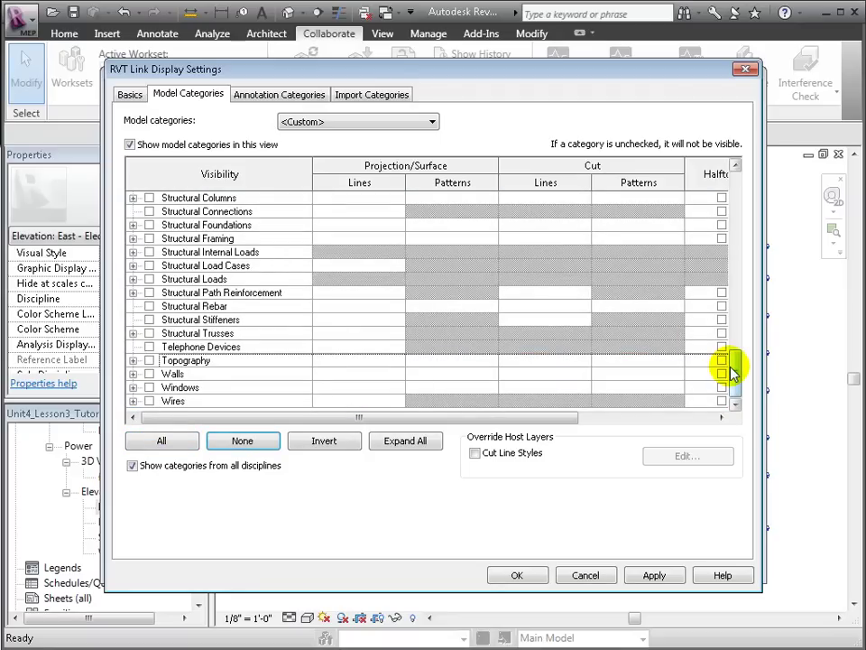
{"action": "left_click_drag", "start_coordinate": [733, 370], "coordinate": [740, 185]}
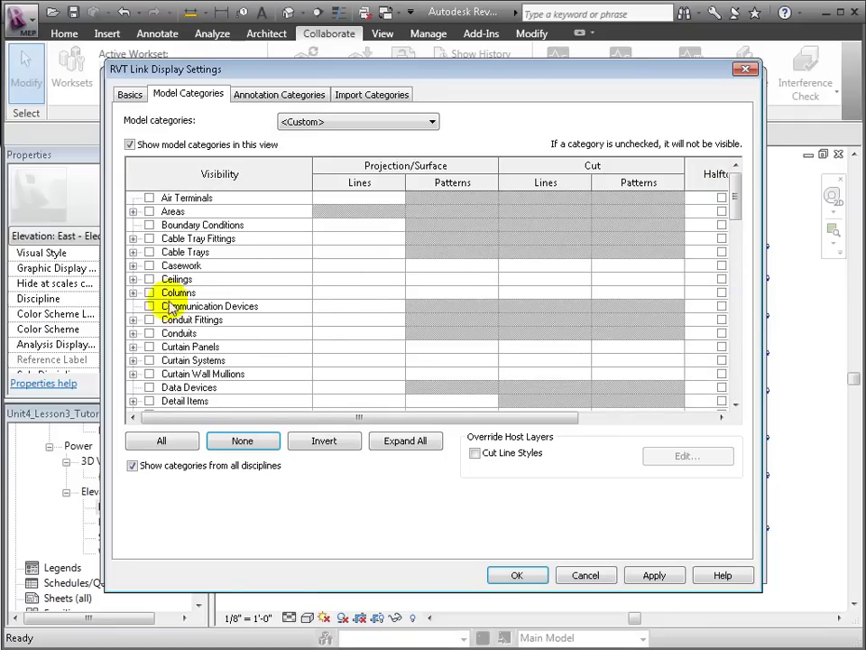
{"action": "left_click", "coordinate": [148, 278]}
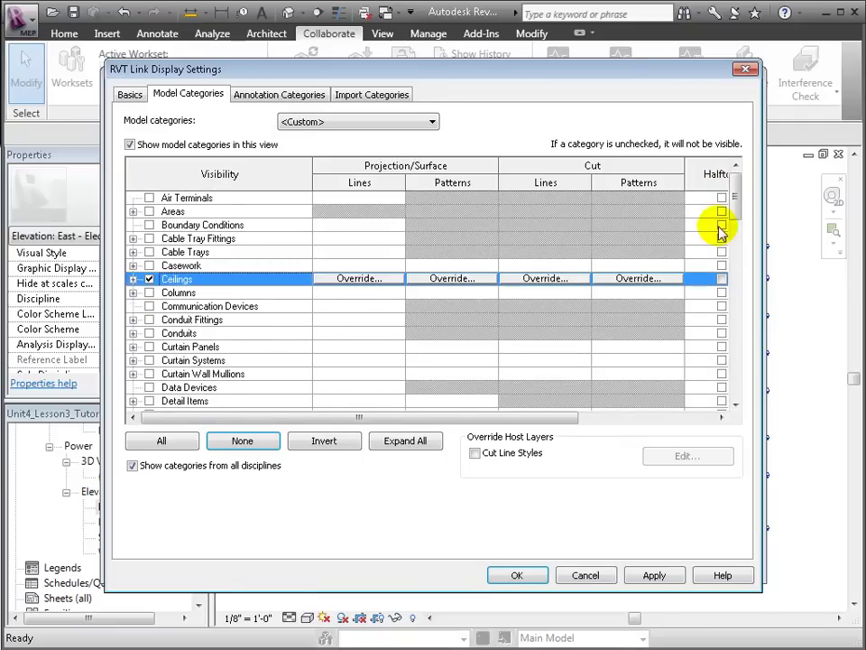
{"action": "left_click_drag", "start_coordinate": [736, 206], "coordinate": [737, 247]}
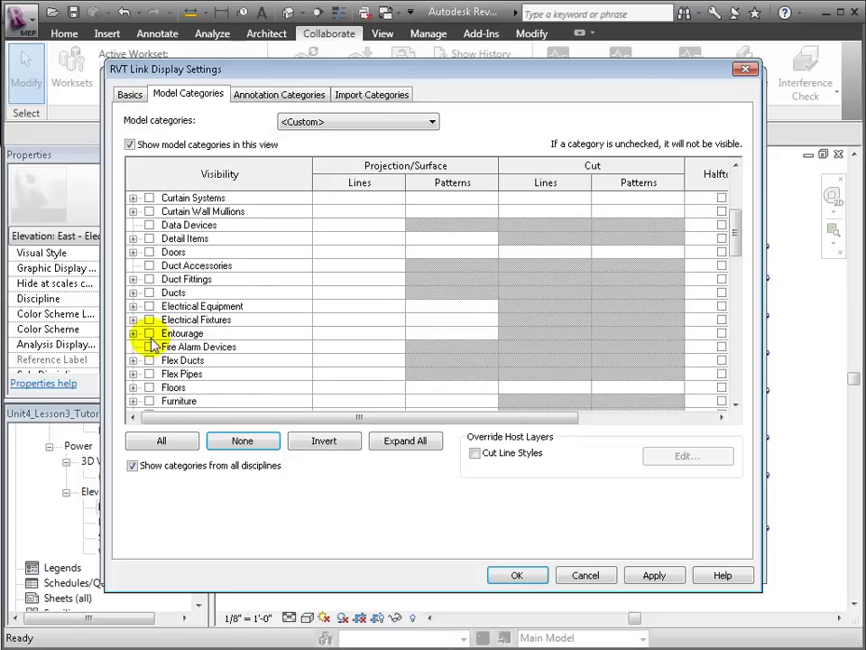